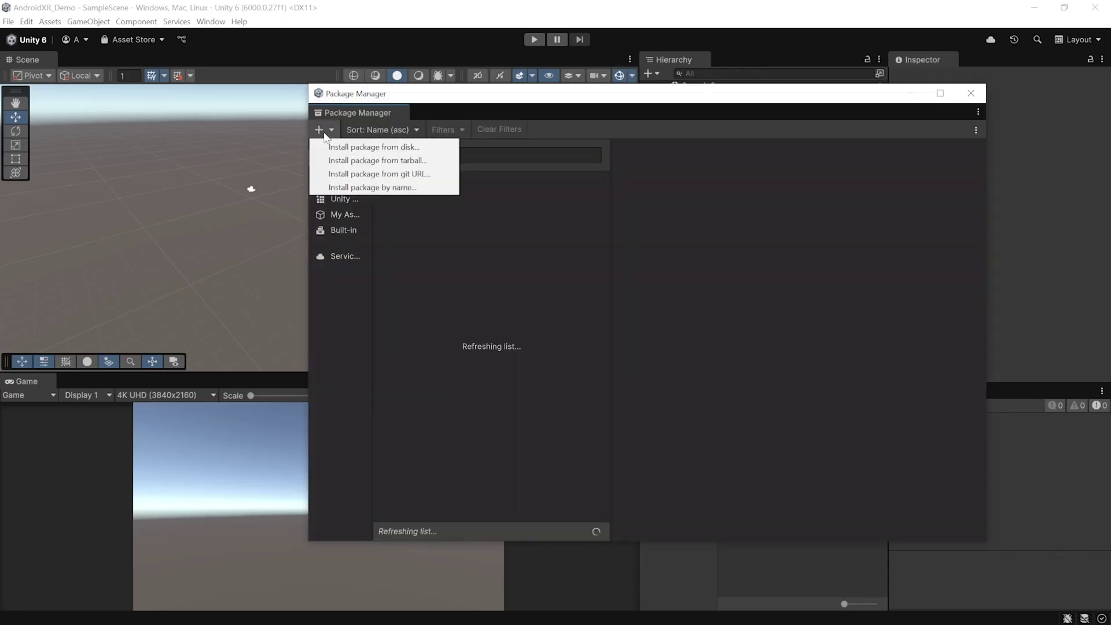
- Paste a package name into Package Manager's install-by-name box, then bring back the add-package options
left_click(371, 187)
type("com.unity.xr.androidxr-openxr")
key("Return")
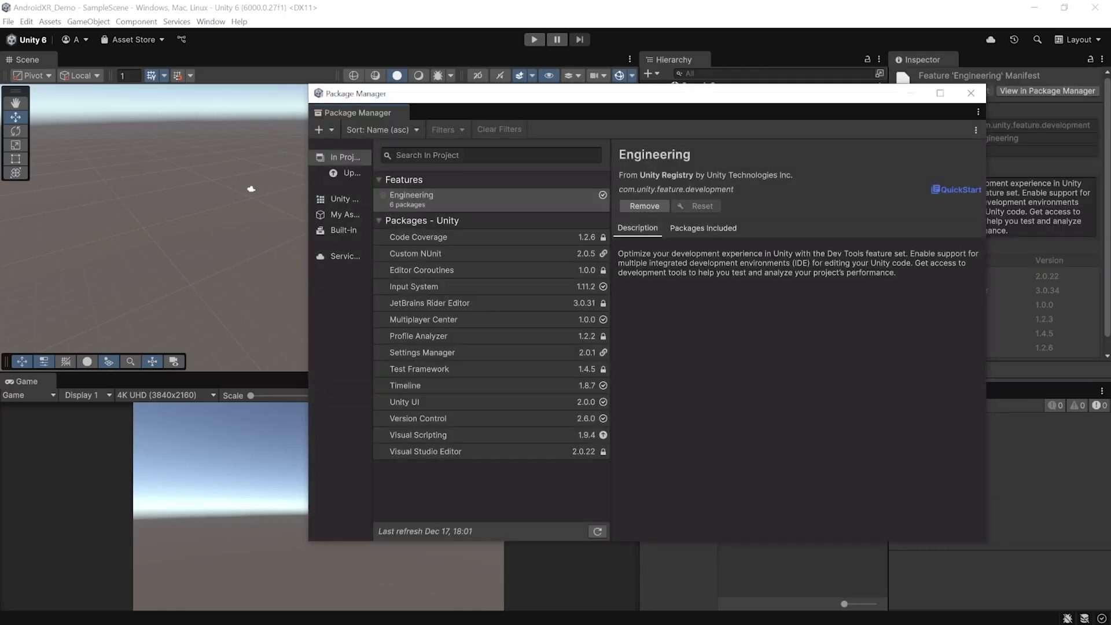
left_click(332, 129)
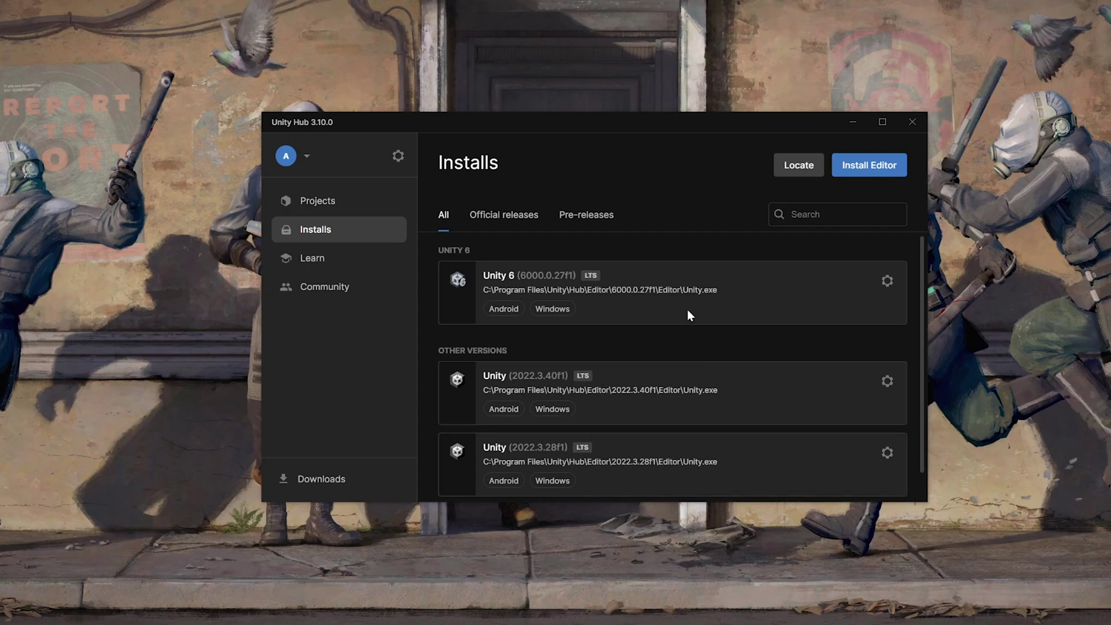
- Install Unity 6000.0.31f1 with the Android Build Support modules, accepting the Android SDK license
left_click(886, 167)
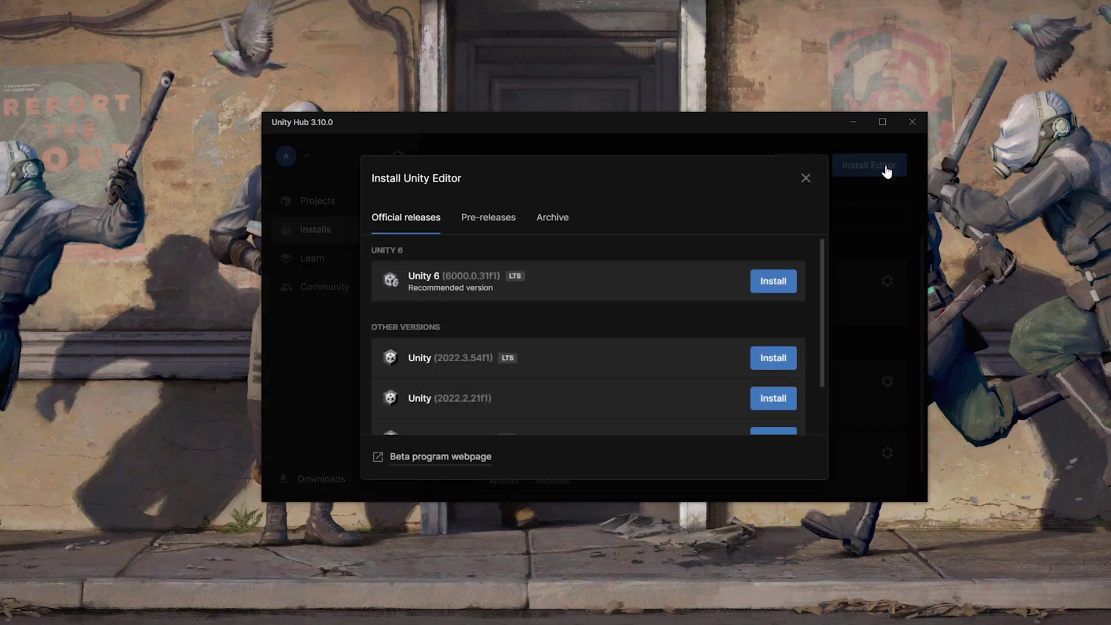
left_click(780, 282)
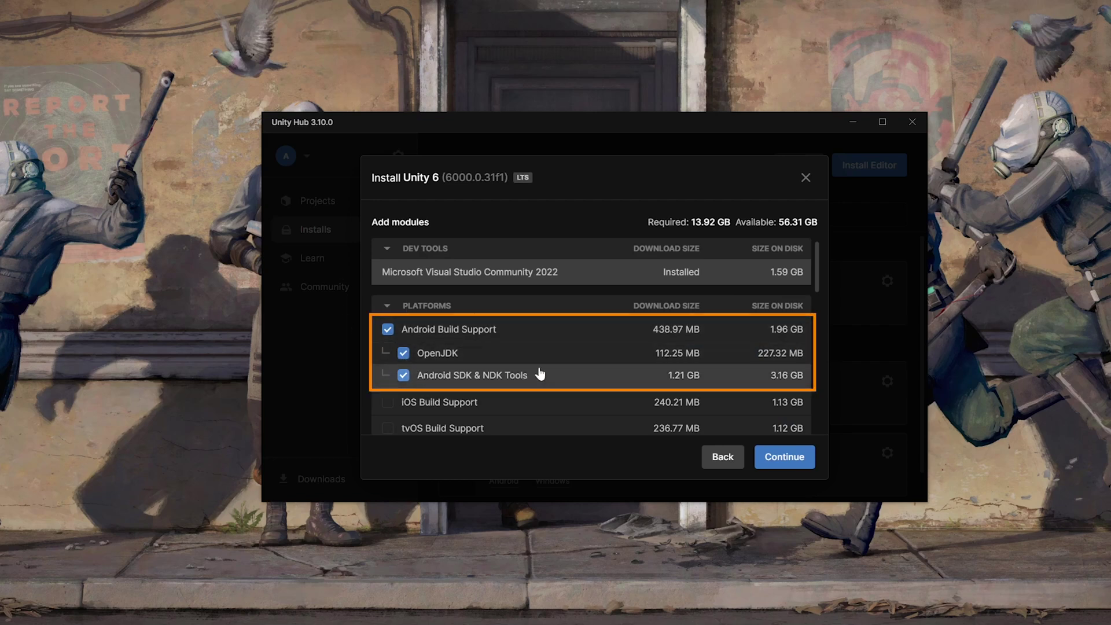
scroll(544, 313, "down", 8)
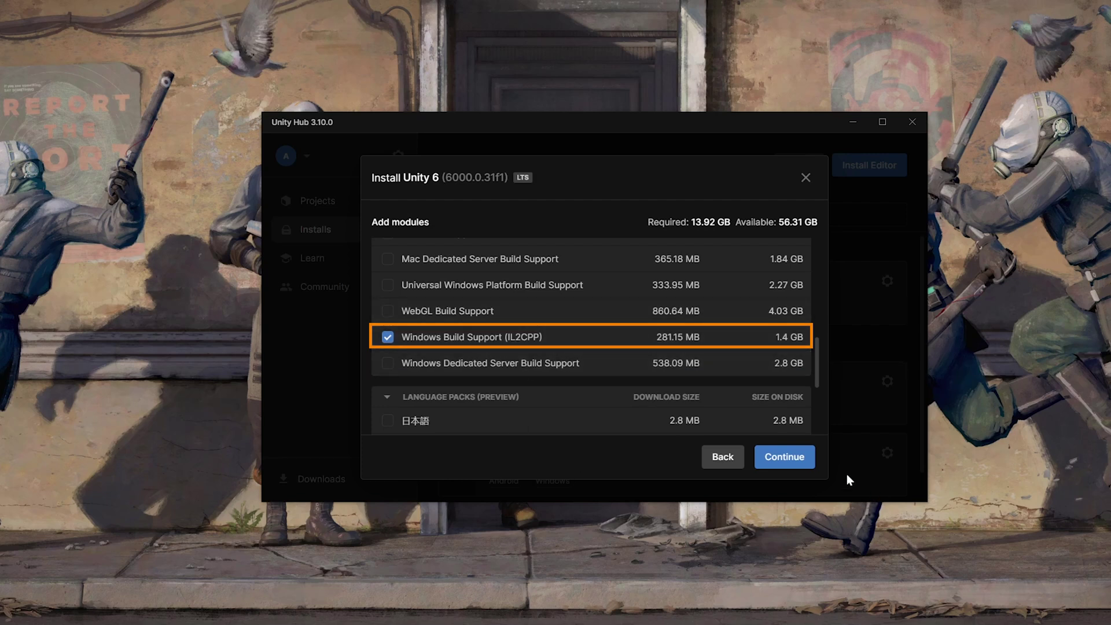
left_click(801, 466)
left_click(380, 427)
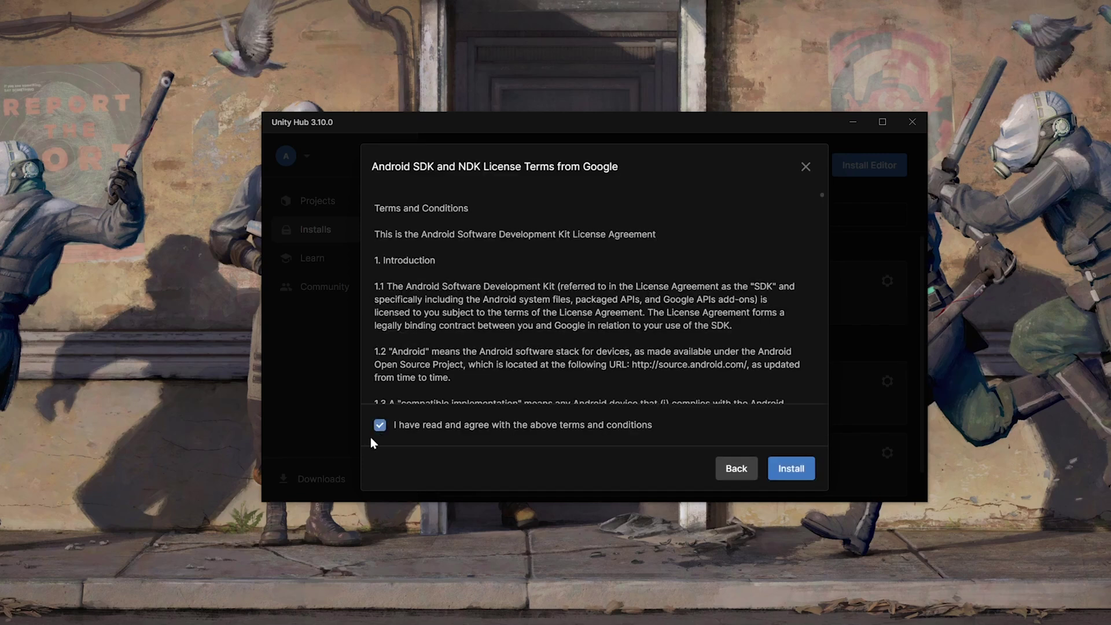
left_click(791, 468)
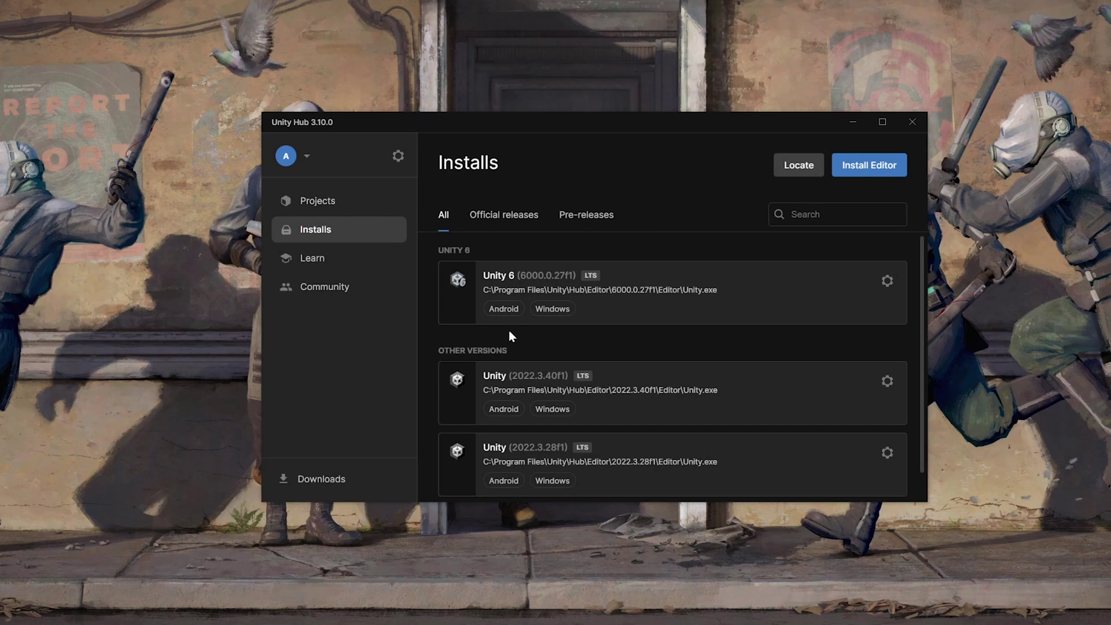
- Create a new 3D (Built-In Render Pipeline) project named AndroidXRDemo and open it
left_click(323, 208)
left_click(865, 168)
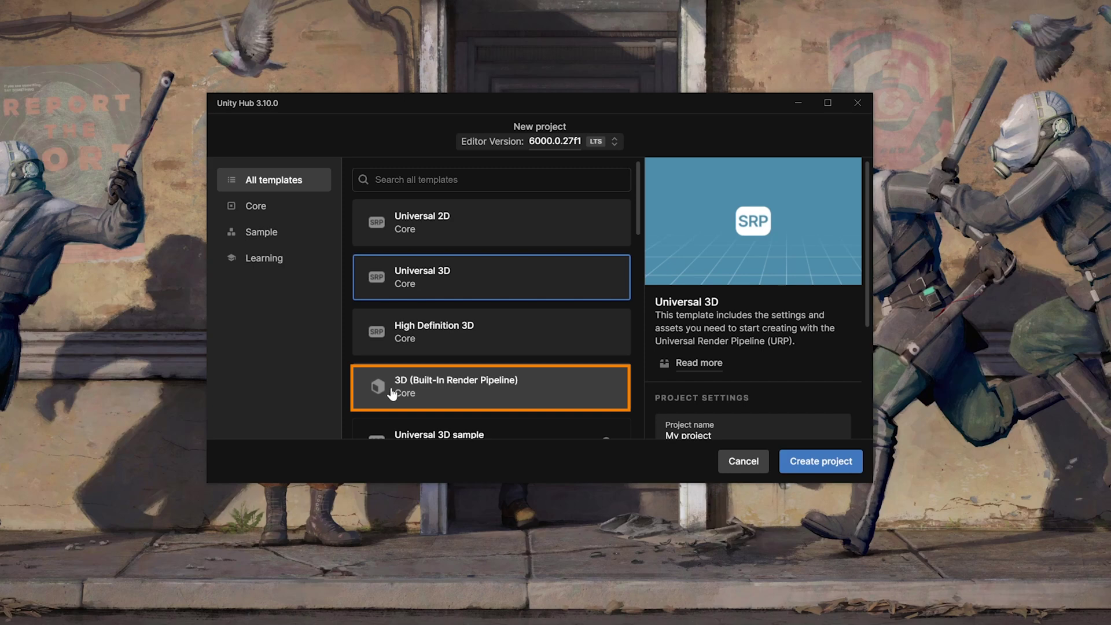
scroll(732, 411, "down", 1)
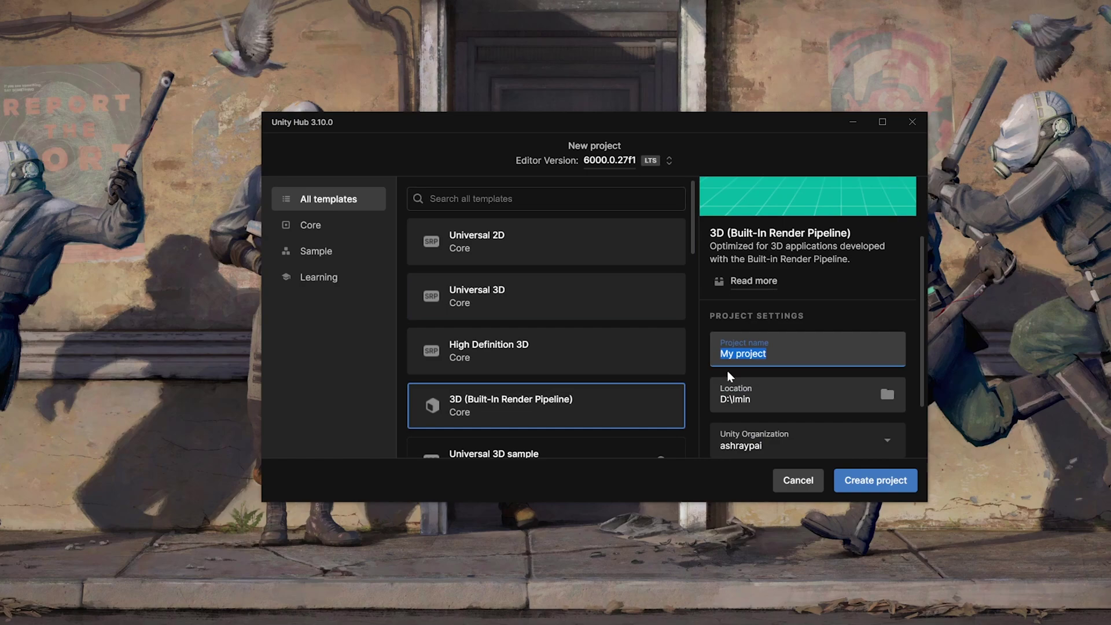
type("AndroidXRDemo")
left_click(901, 488)
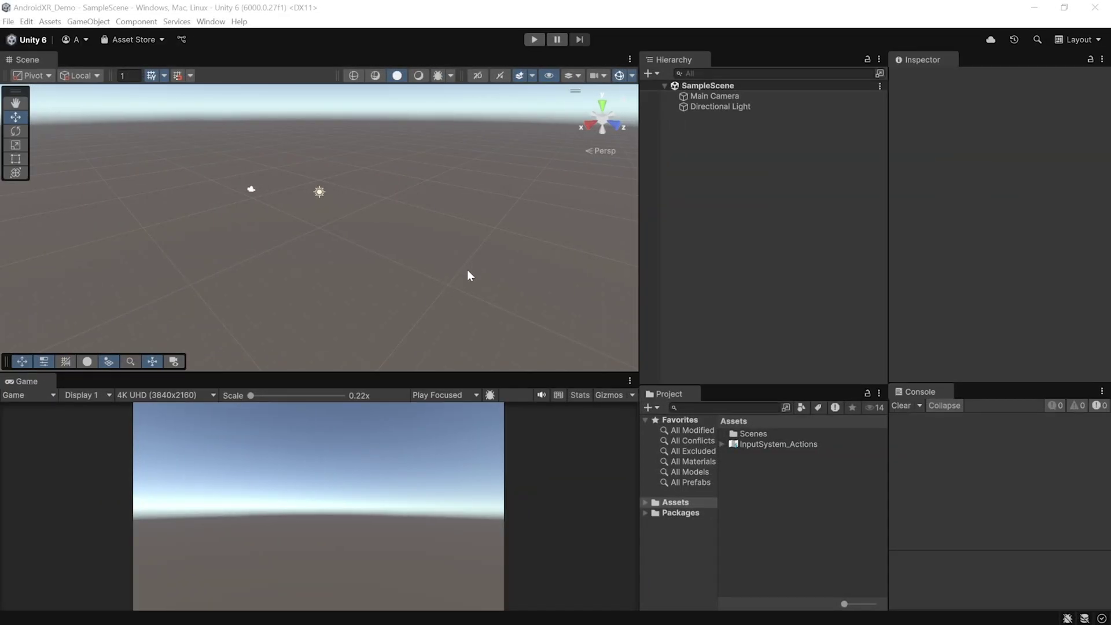
- Install the com.unity.xr.androidxr-openxr package by name through the Package Manager
left_click(208, 21)
left_click(238, 172)
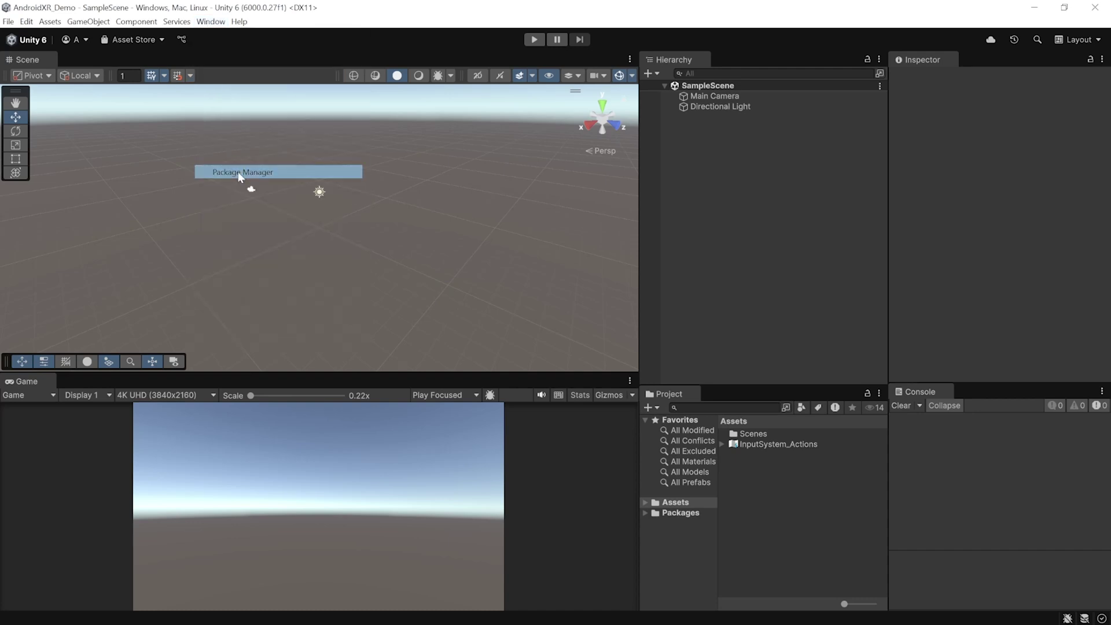
left_click(323, 130)
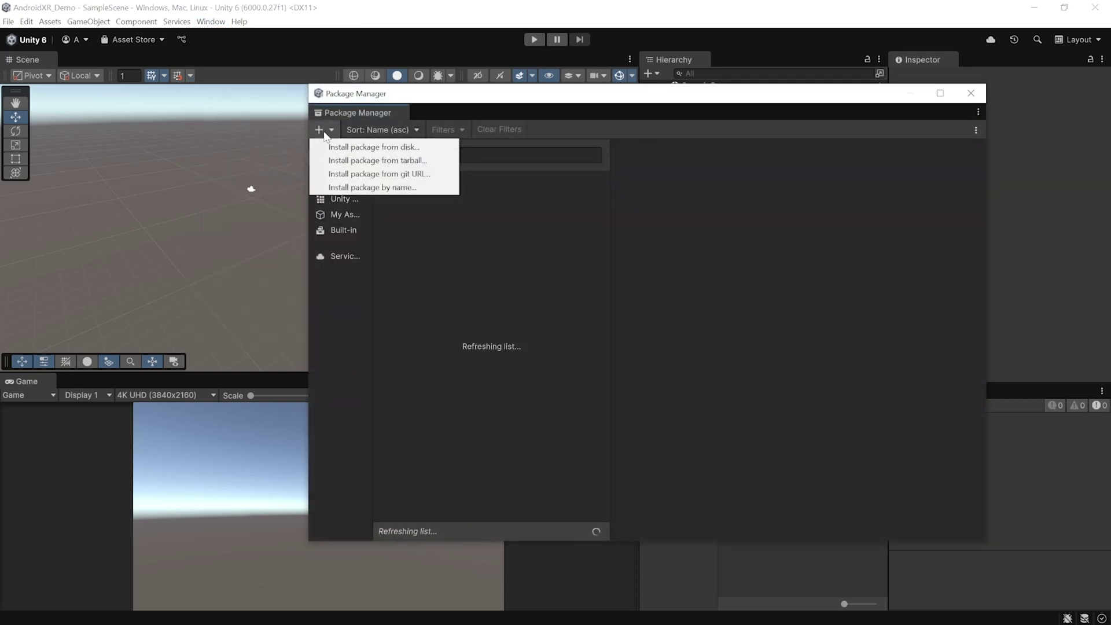
left_click(371, 188)
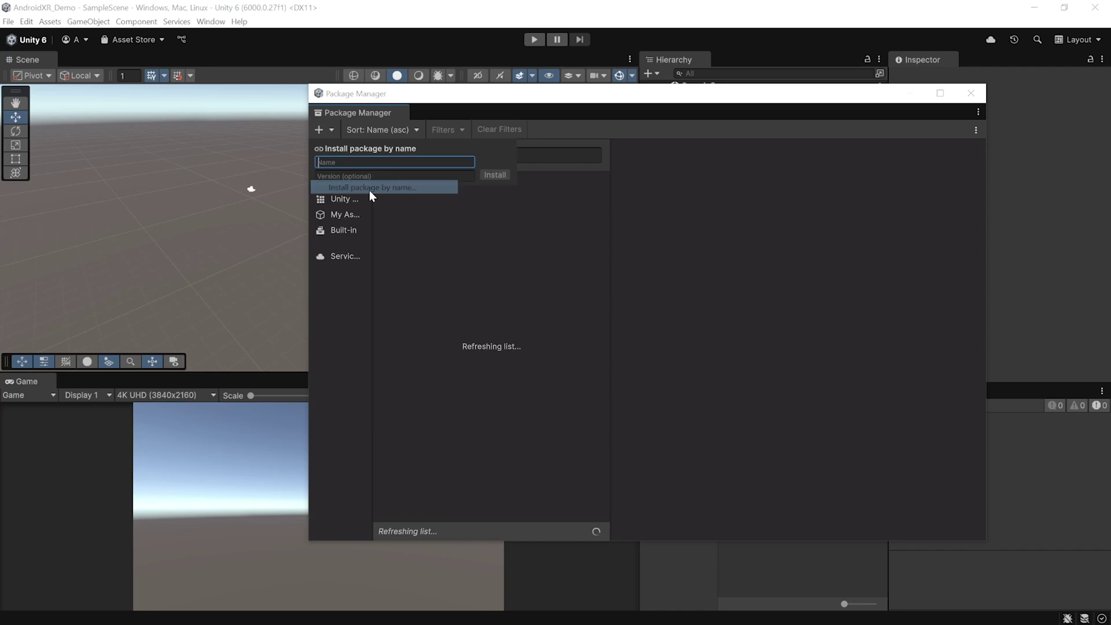
type("com.unity.xr.androidxr-openxr")
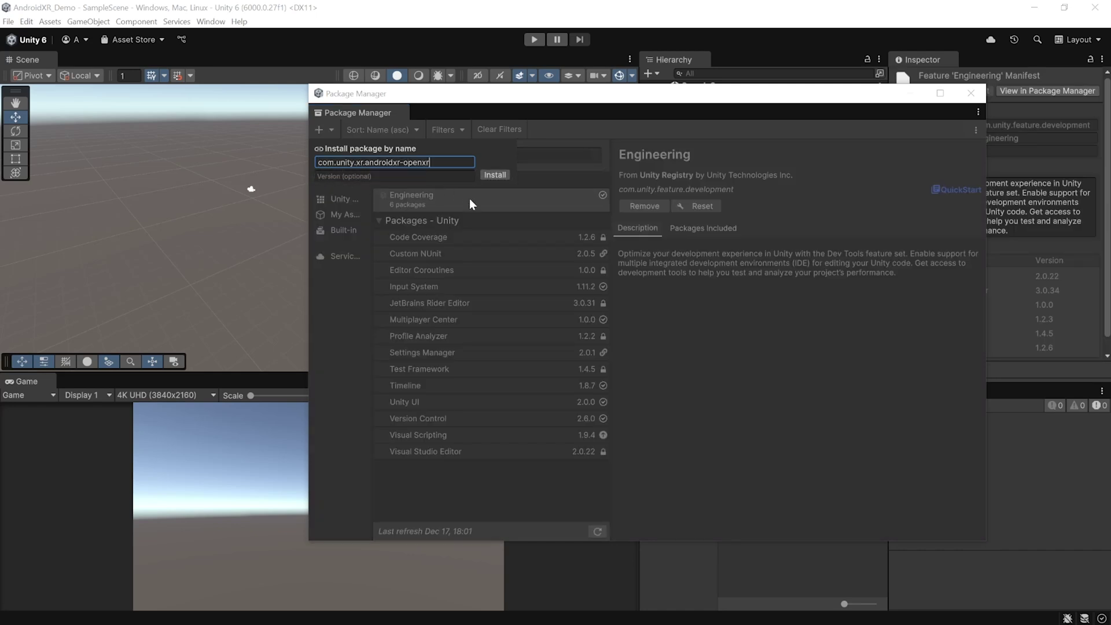
left_click(502, 175)
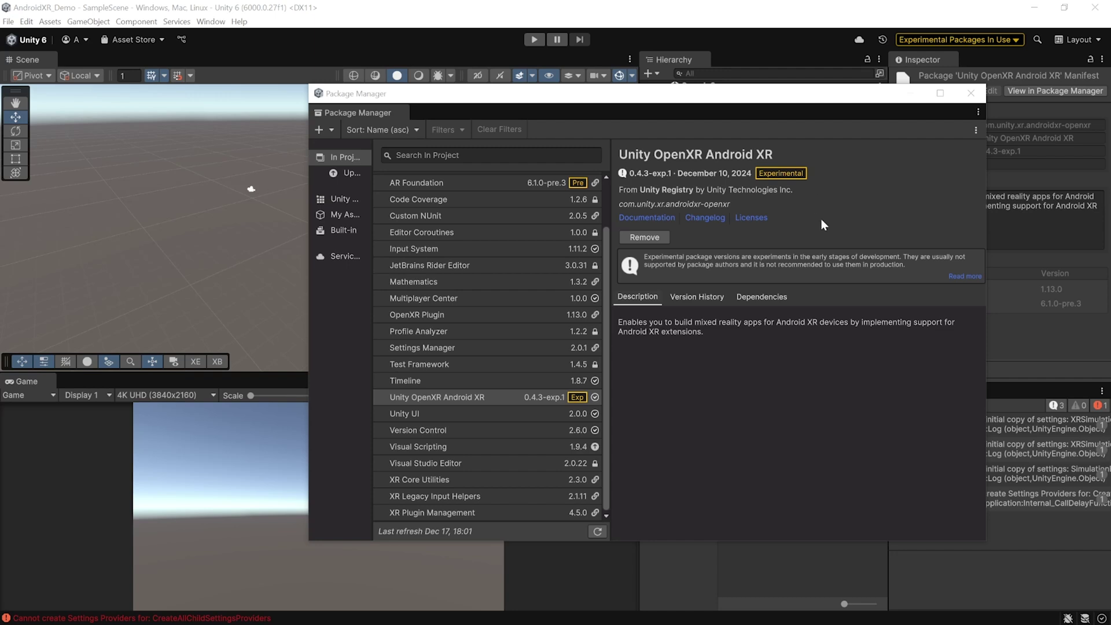
- Review the Unity OpenXR Android XR package details, then its AR Foundation and OpenXR Plugin dependencies
left_click(703, 405)
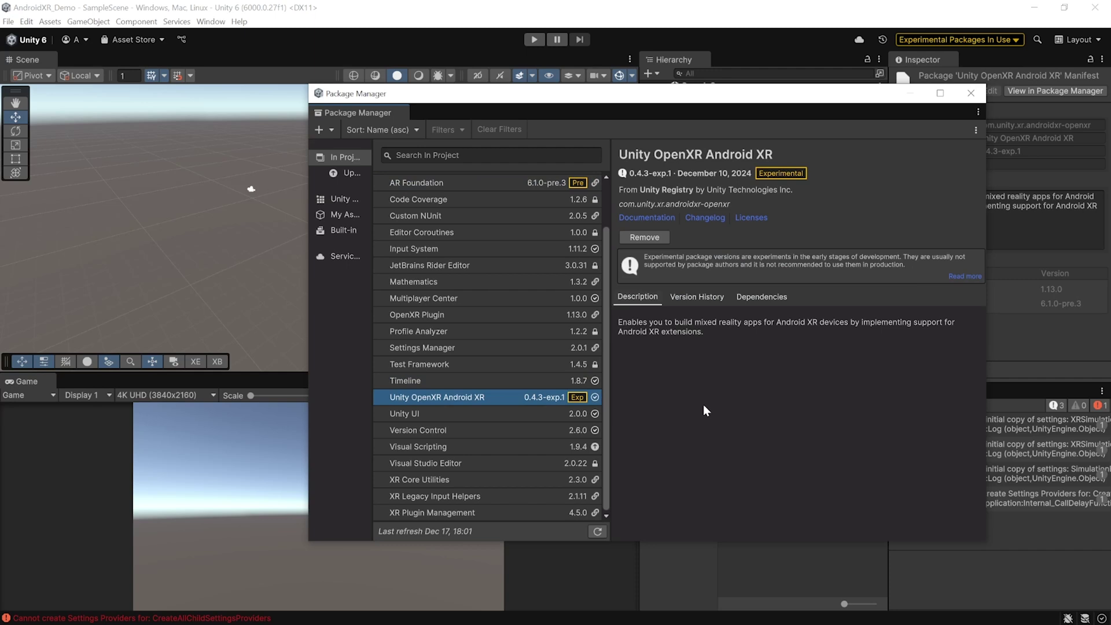
left_click(508, 184)
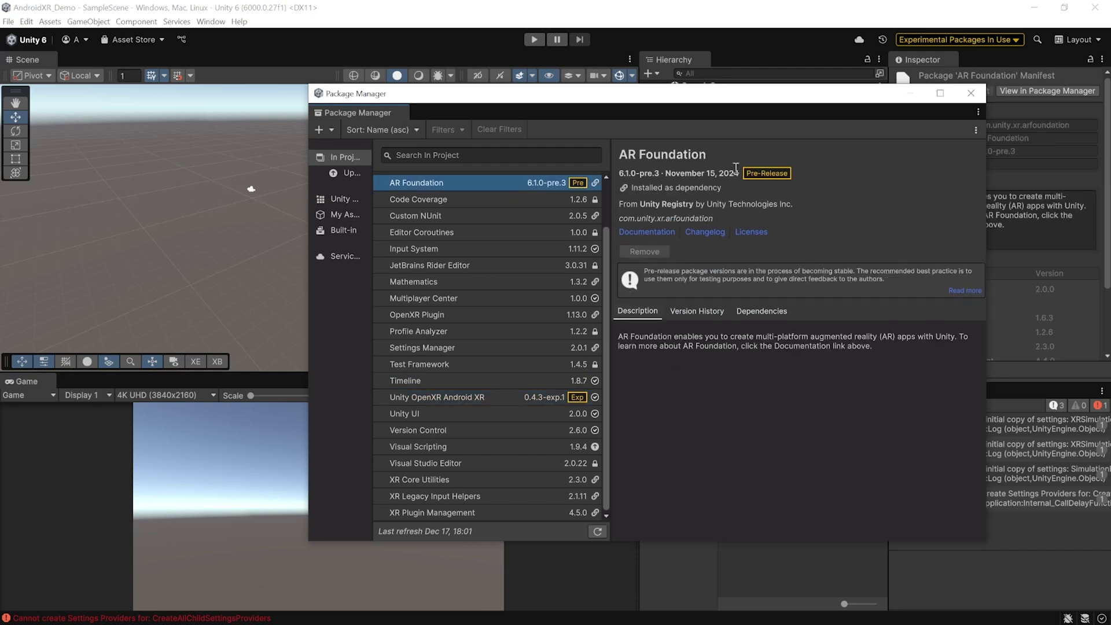
left_click(467, 316)
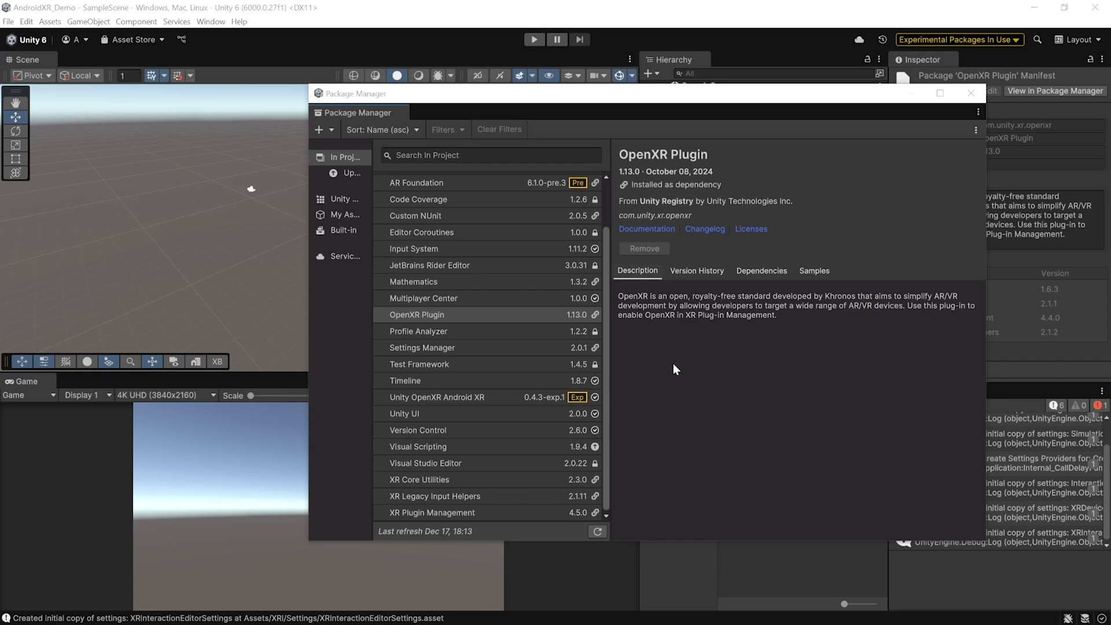
- Install the XR Interaction Toolkit 3.0.7 package from the Unity Registry
left_click(341, 199)
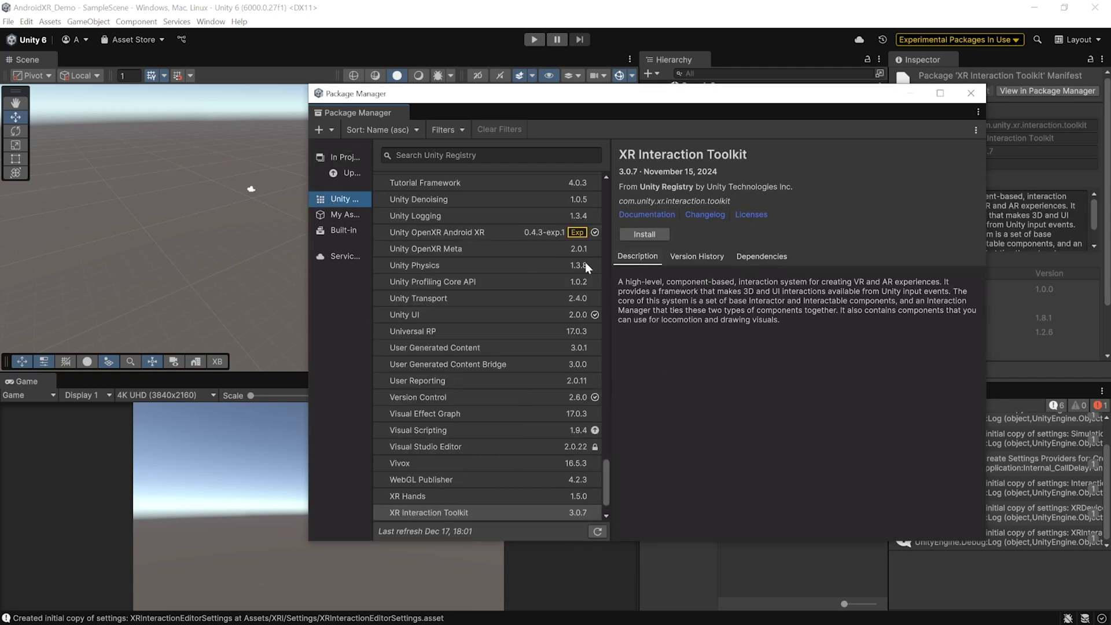
left_click_drag(602, 477, 609, 509)
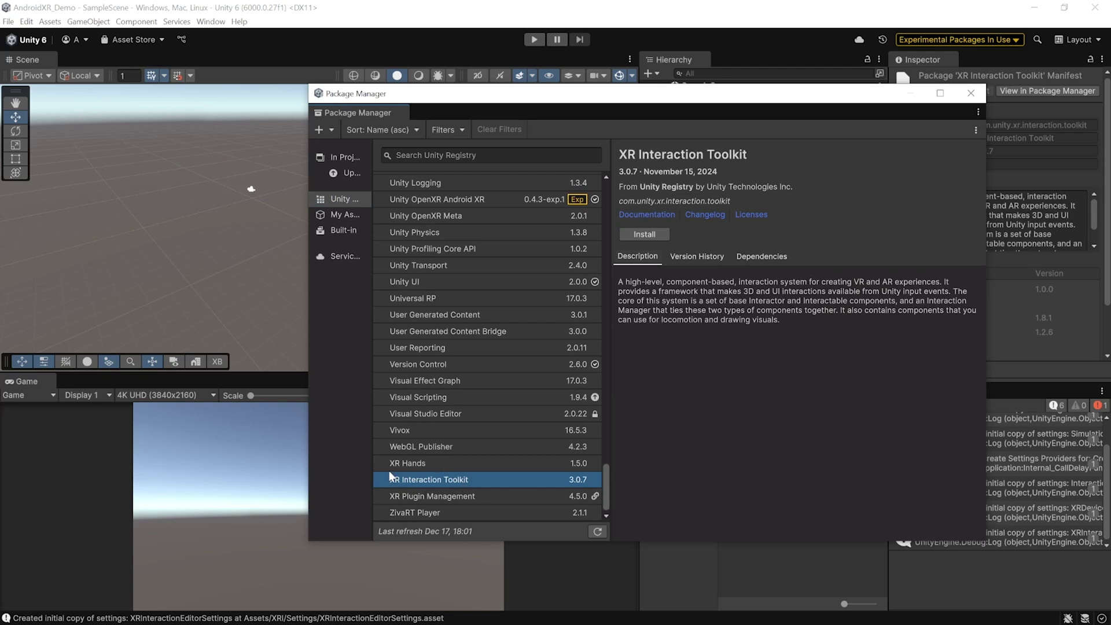
left_click(662, 235)
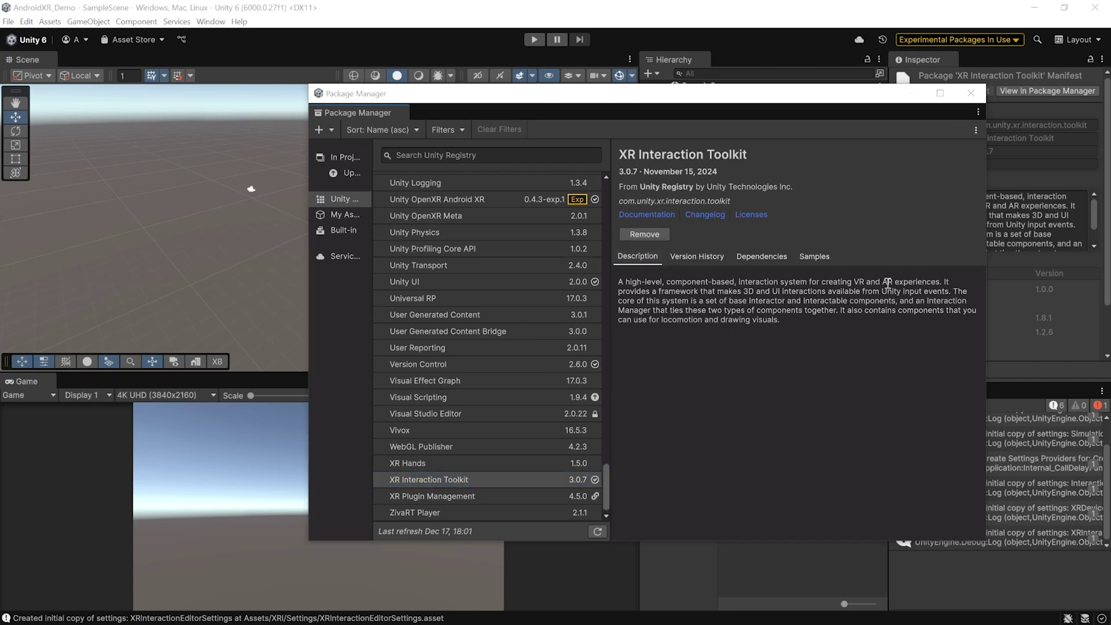
- Import the Starter Assets, Hands Interaction Demo, XR Device Simulator and AR Starter Assets samples
left_click(820, 258)
left_click(958, 288)
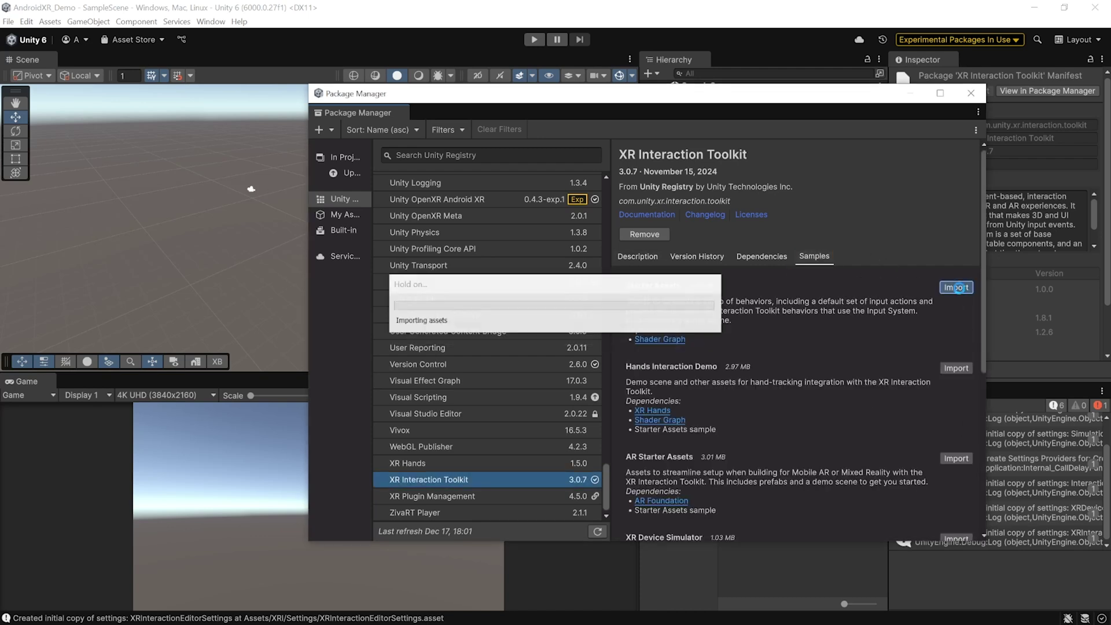
left_click(959, 369)
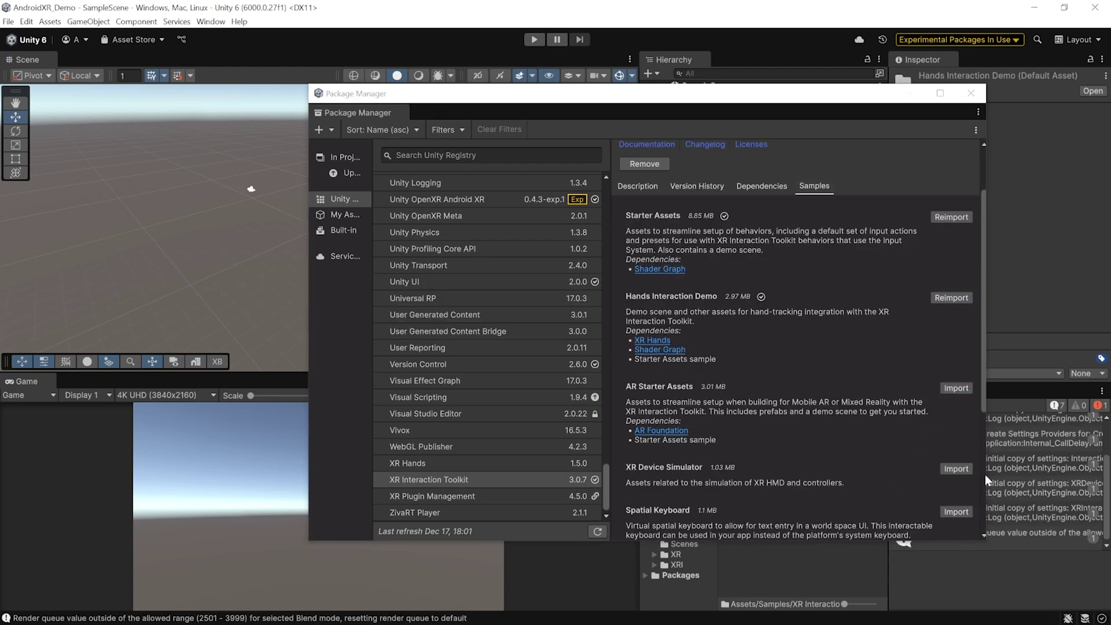
left_click(958, 469)
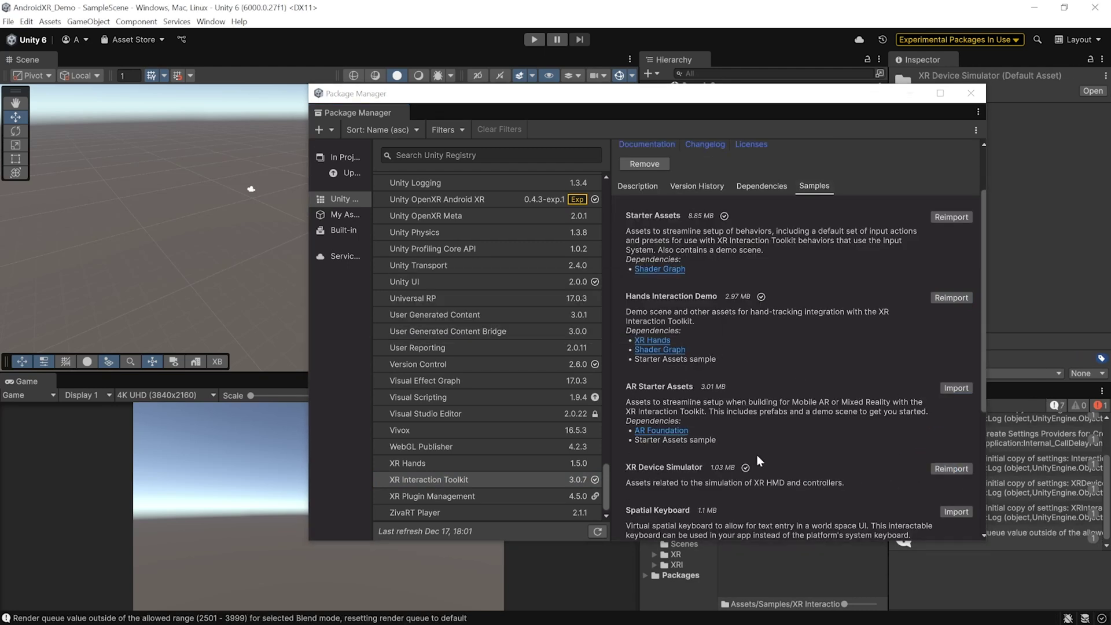
left_click(959, 389)
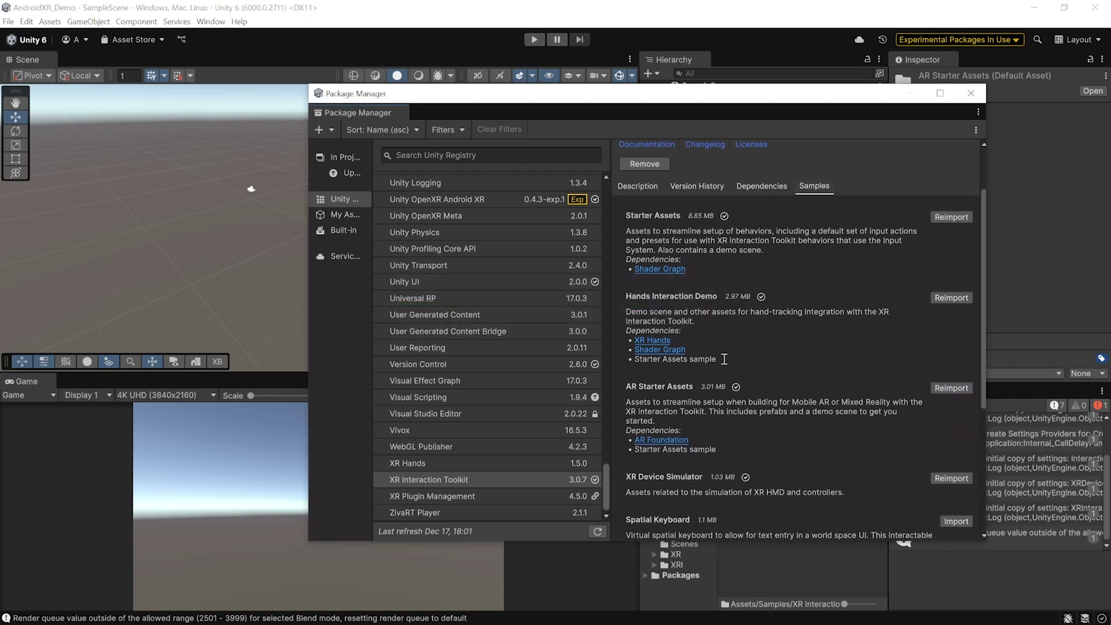
- Switch the project's active build platform to Android in Build Profiles
left_click(973, 94)
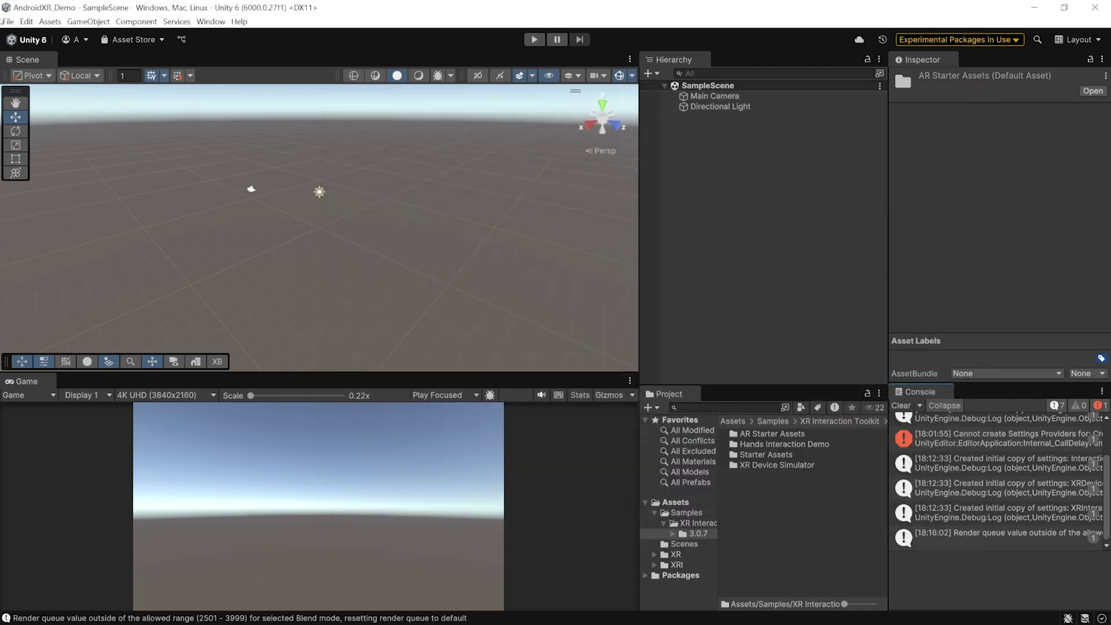
left_click(8, 21)
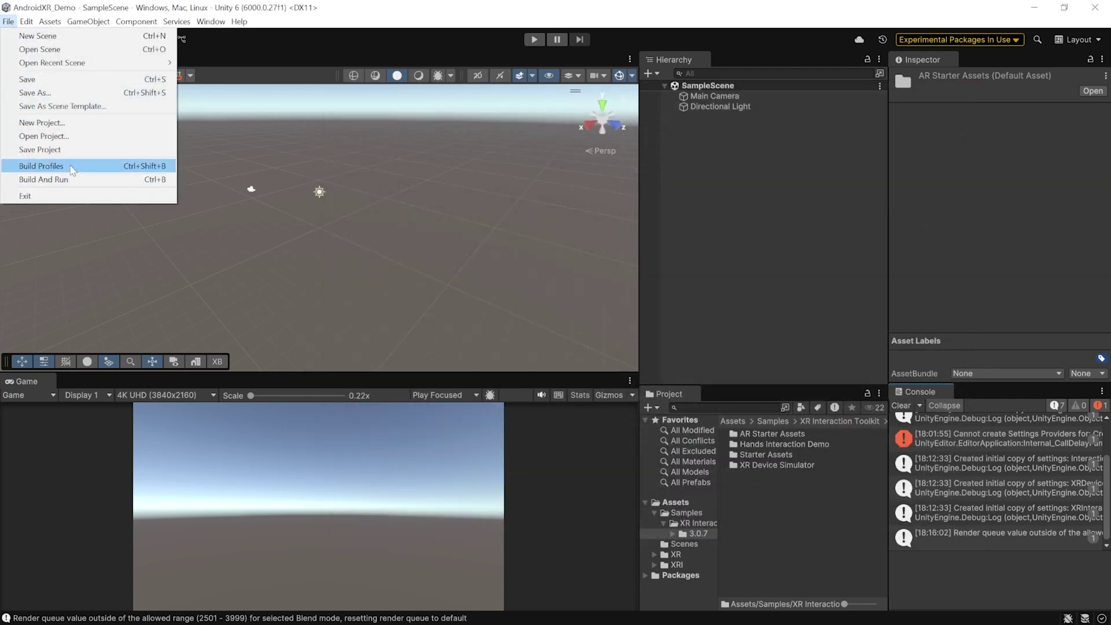
left_click(72, 169)
left_click(168, 166)
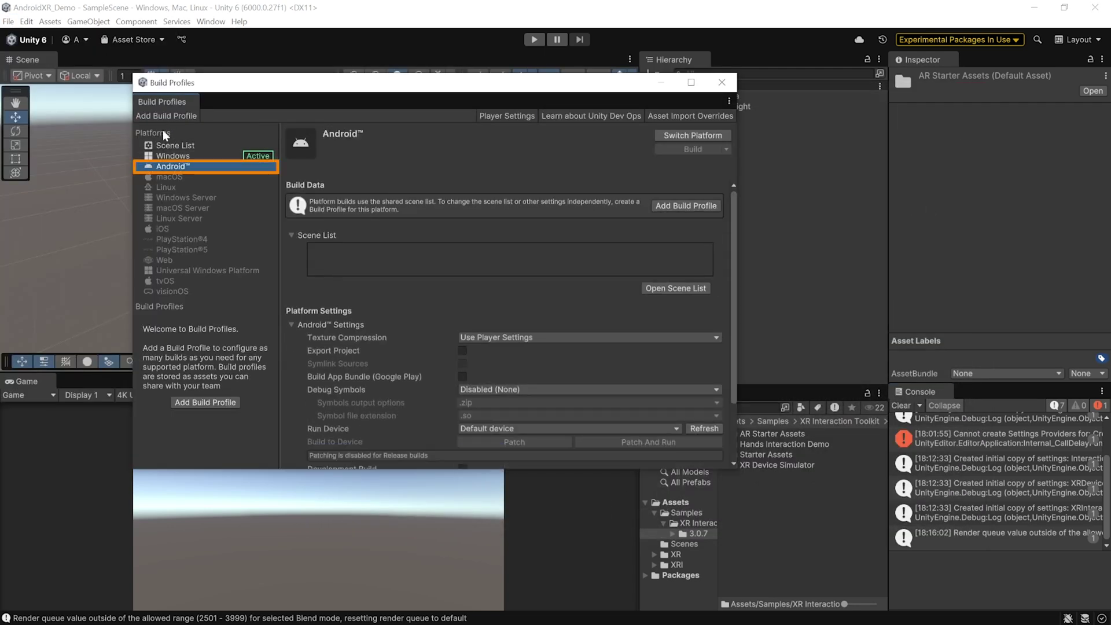
left_click(701, 135)
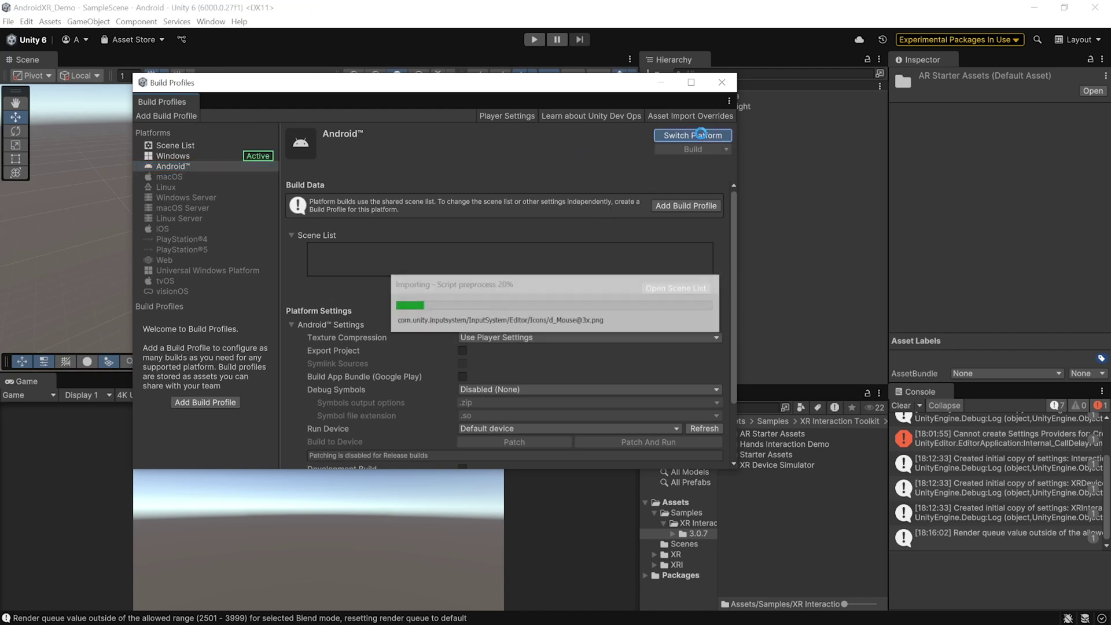
- In Player Settings, enter a new company name and expand Other Settings
left_click(517, 118)
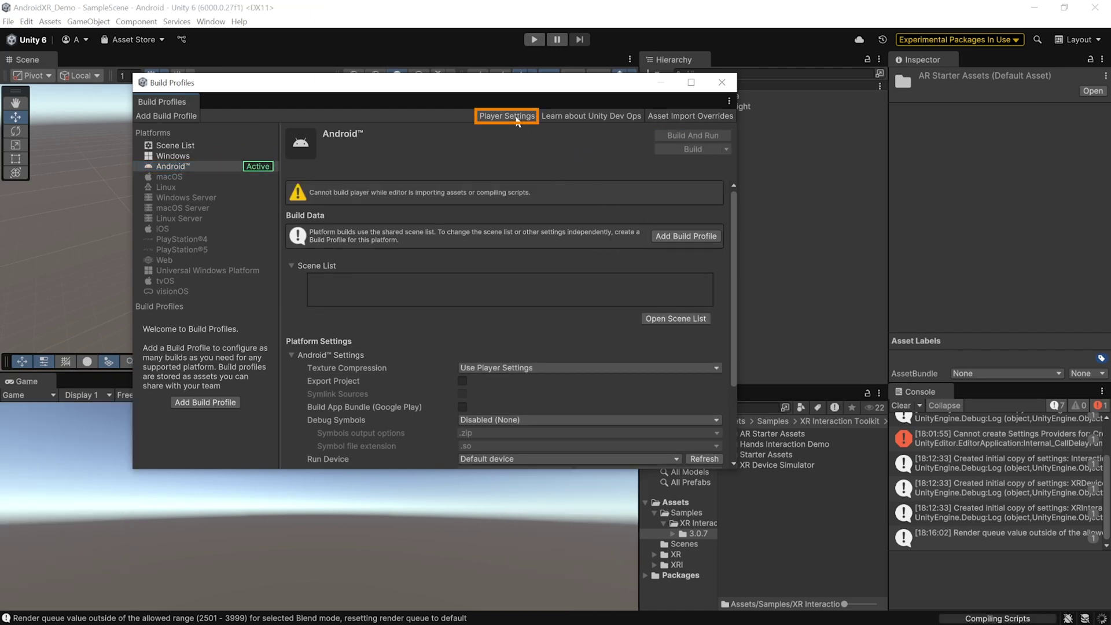
left_click(572, 175)
type("Im")
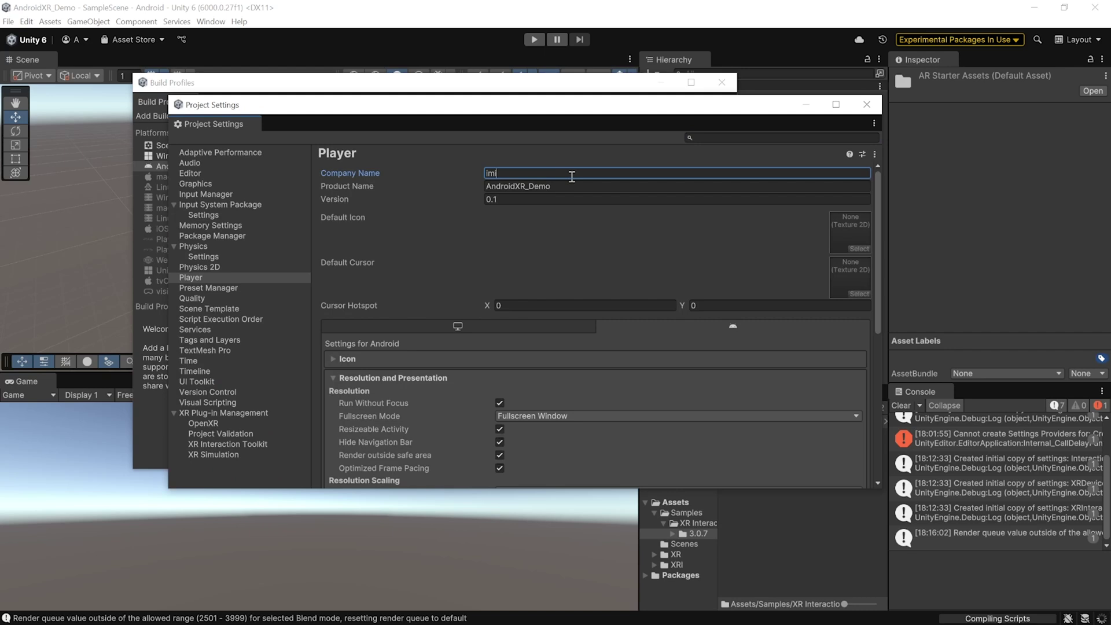
key("Return")
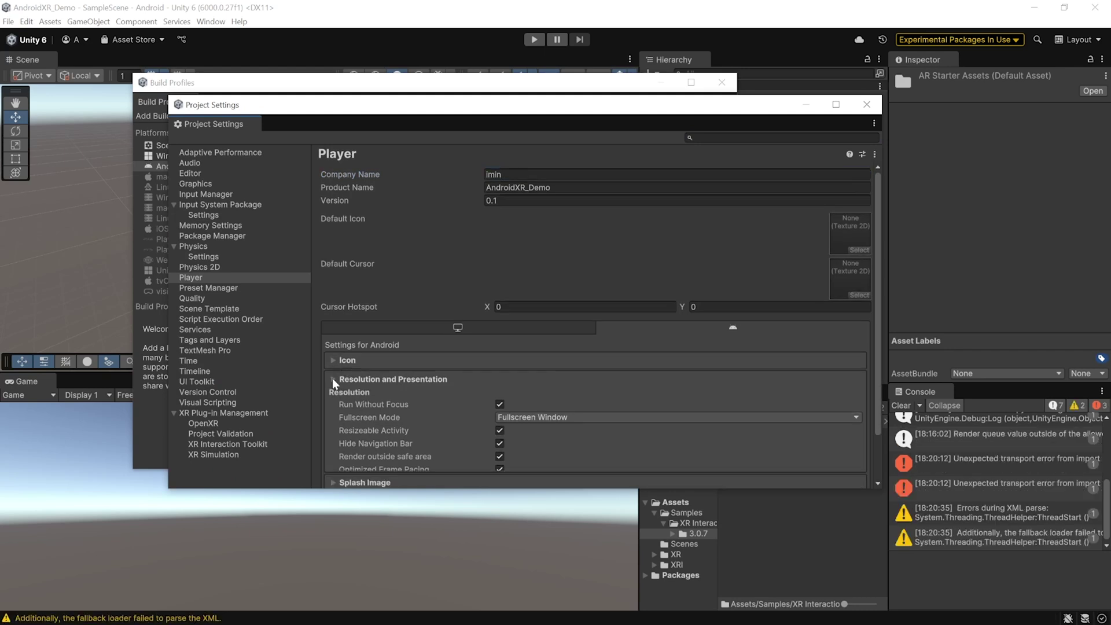
left_click(334, 378)
left_click(334, 416)
- Turn off Auto Graphics API and remove OpenGLES3, leaving Vulkan as the only graphics API
scroll(334, 417, "down", 5)
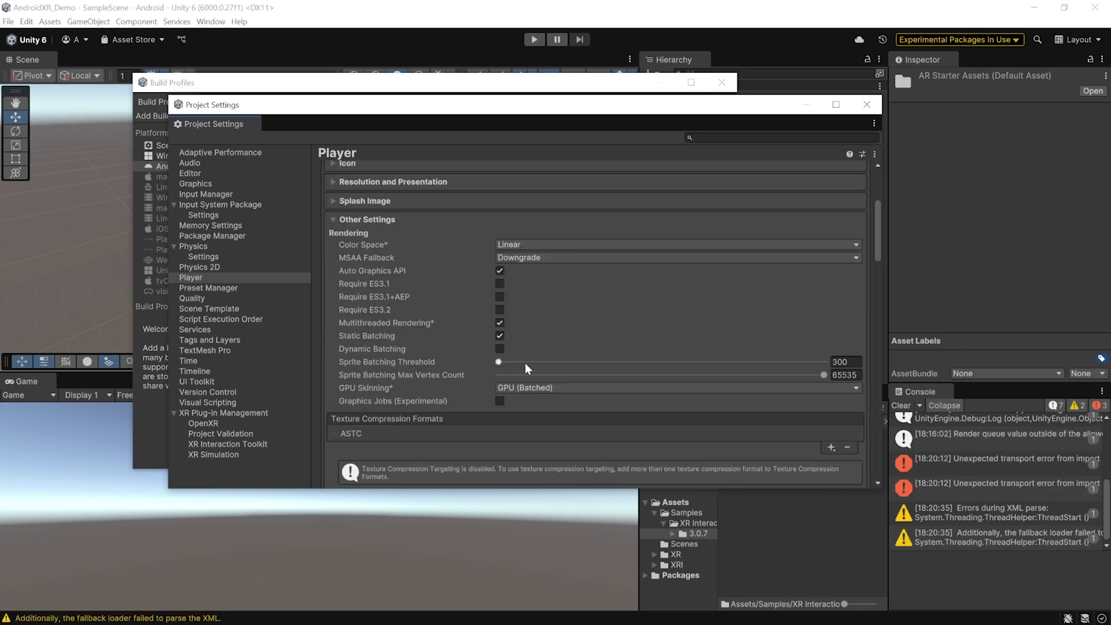
left_click(500, 271)
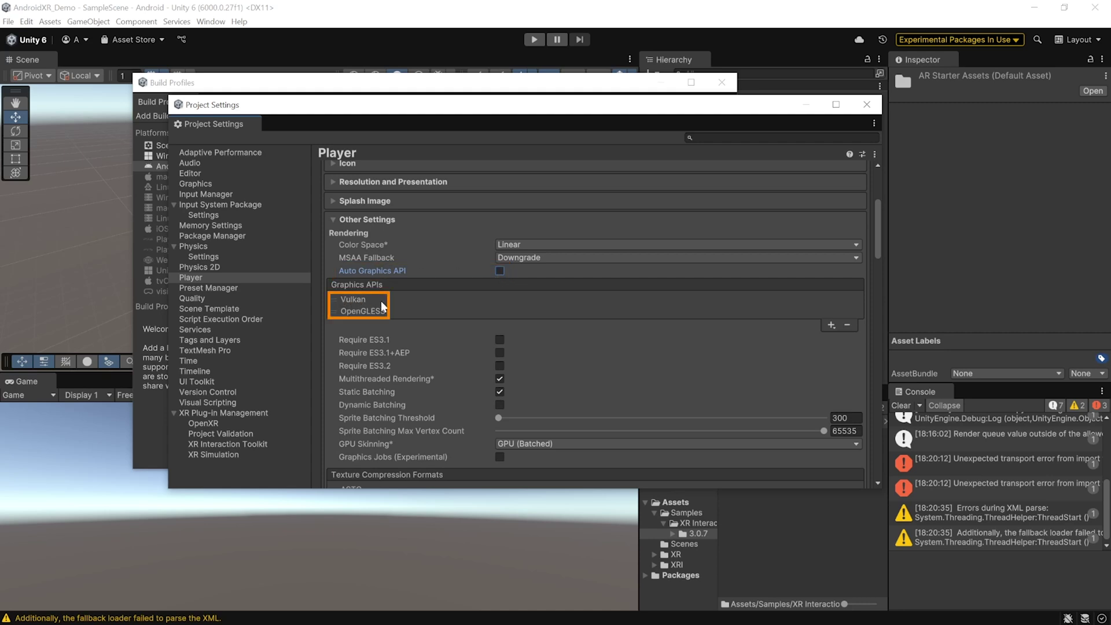
left_click(371, 312)
left_click(848, 327)
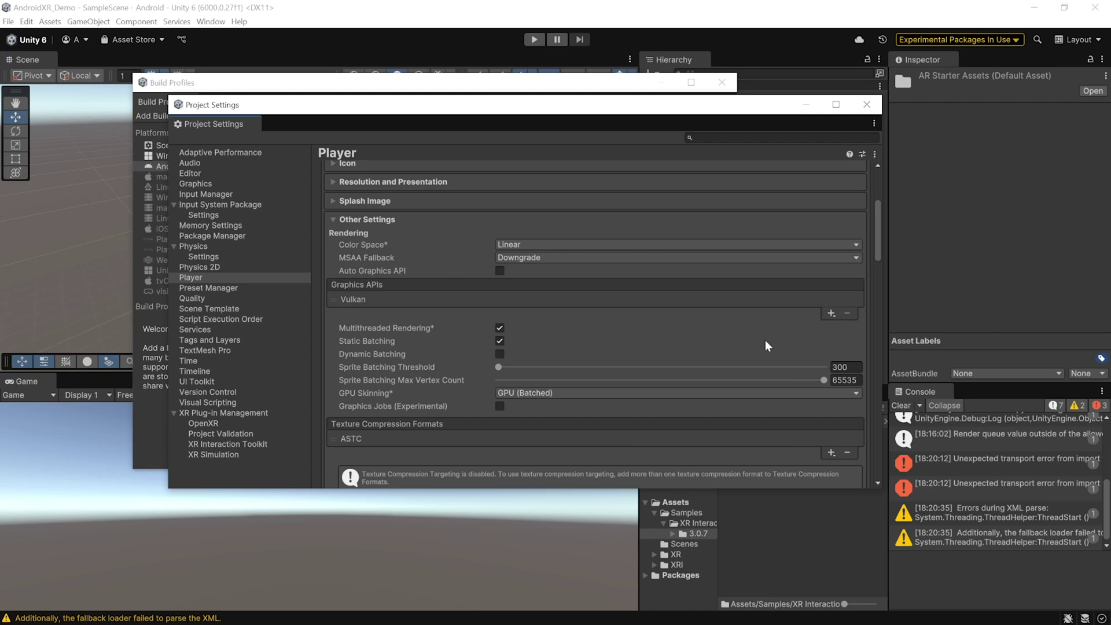
- Keep Override Default Package Name enabled and set Minimum API Level to Android 7.0 Nougat (API 24)
scroll(653, 272, "down", 10)
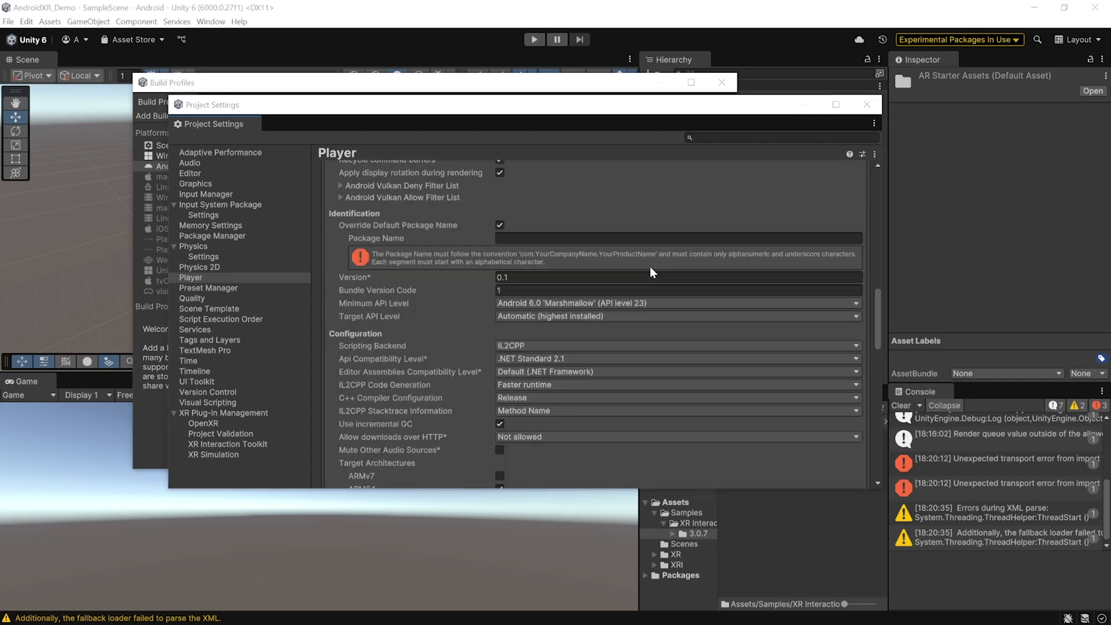
left_click(500, 225)
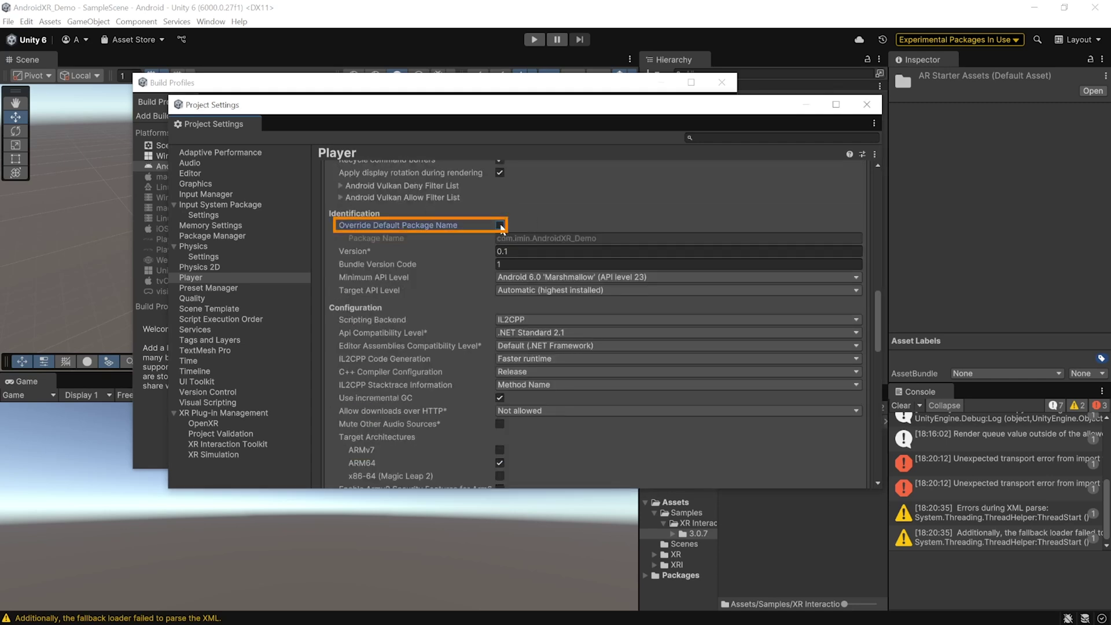
left_click(500, 225)
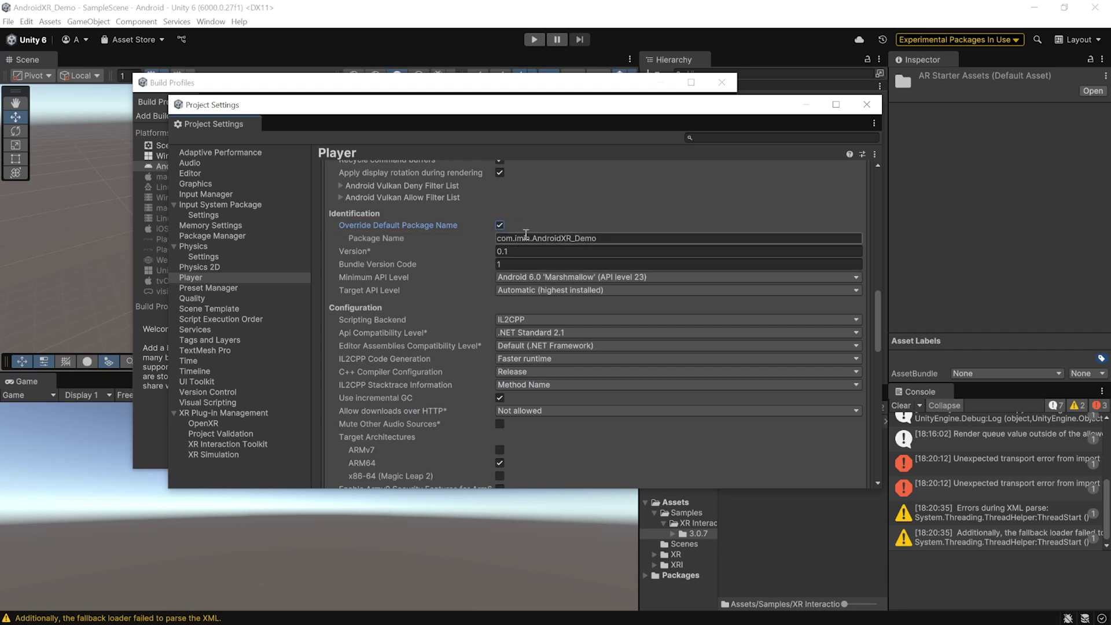
left_click(623, 279)
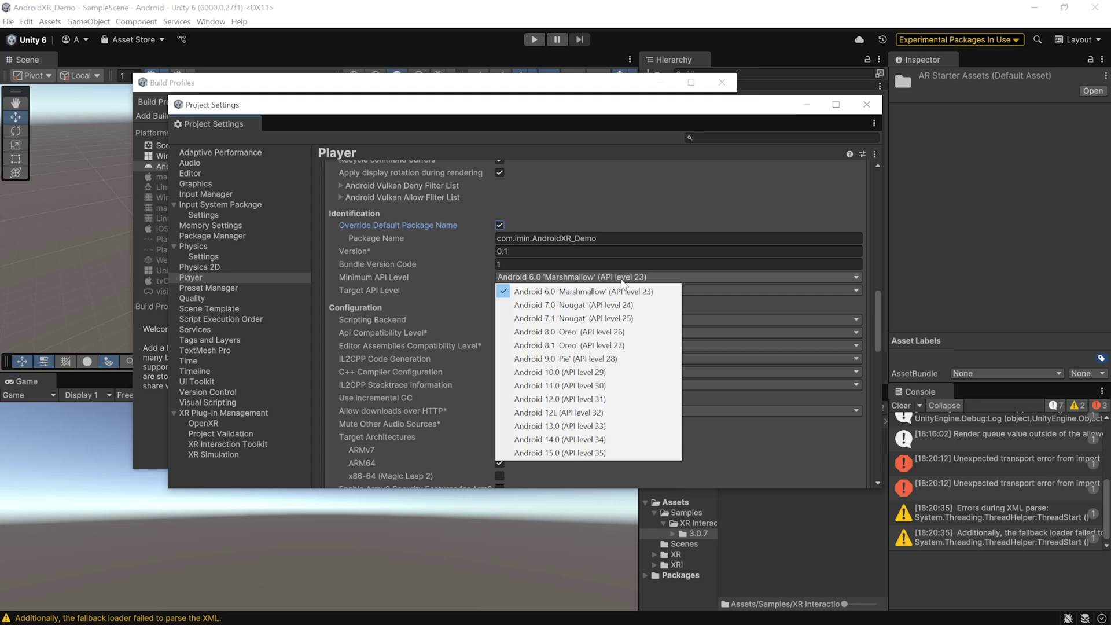
left_click(620, 309)
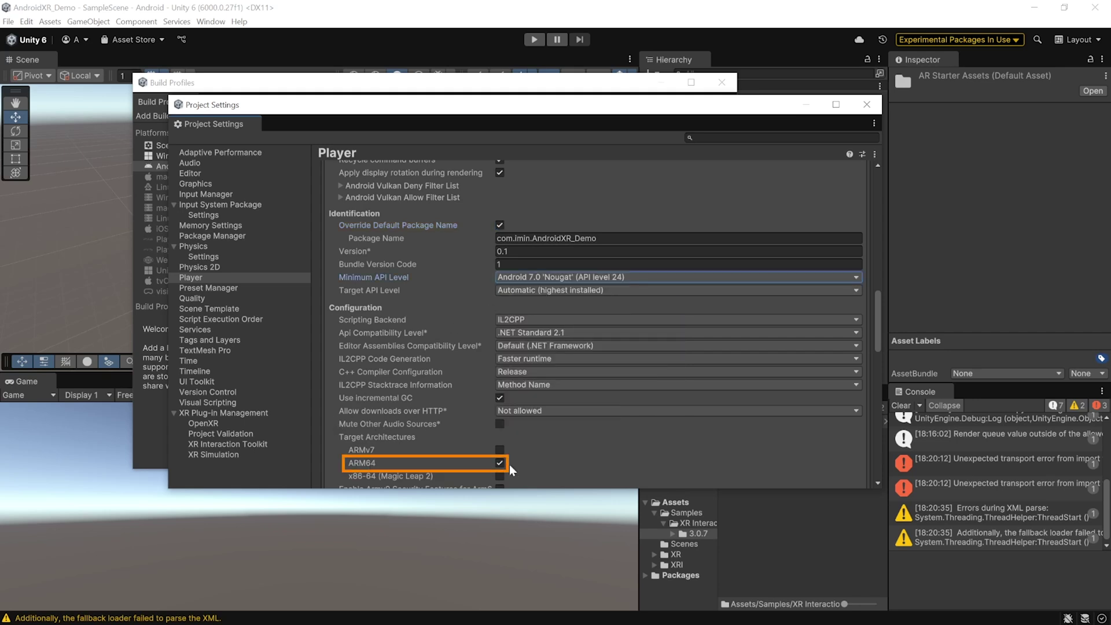
scroll(506, 475, "down", 10)
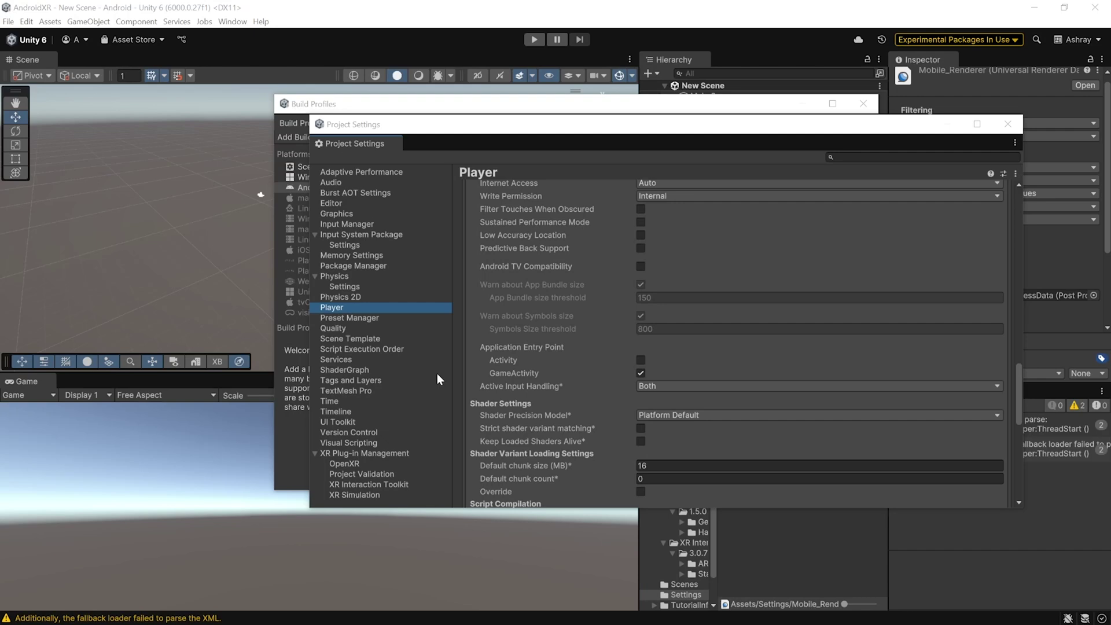
- Open the Mobile quality level's Mobile_RPAsset render pipeline asset in the Inspector
left_click(349, 329)
scroll(591, 365, "up", 10)
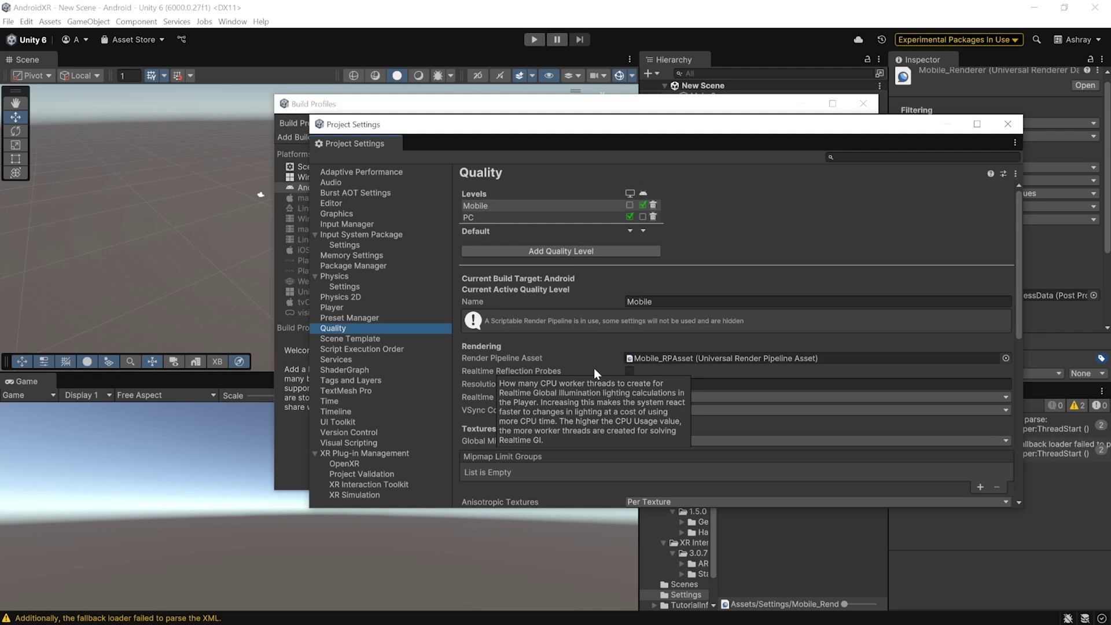
left_click(484, 218)
left_click(484, 207)
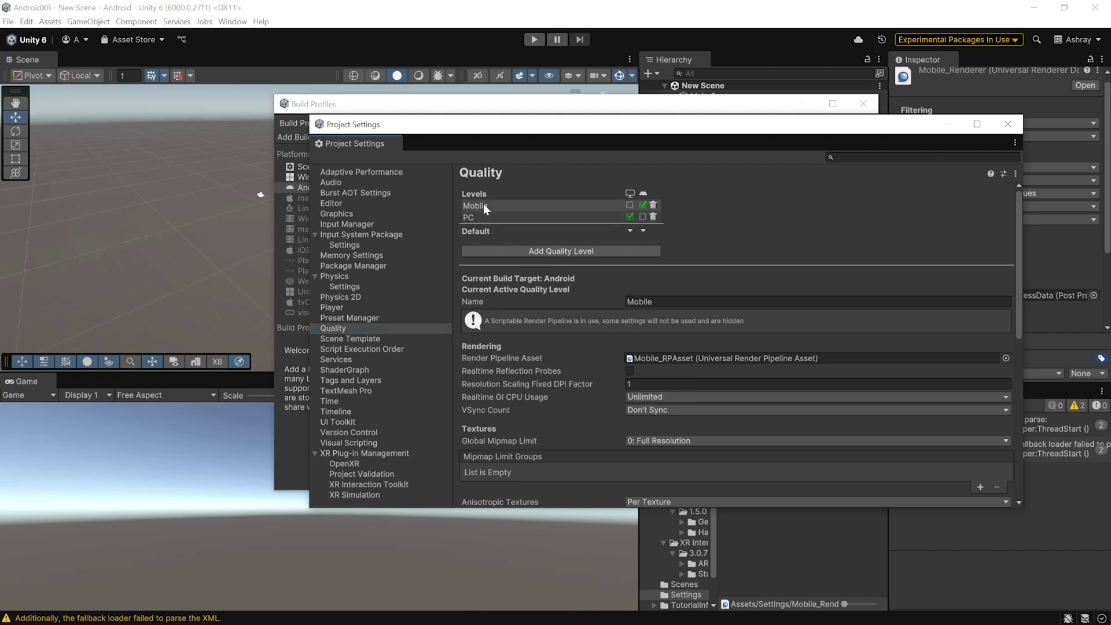
double_click(711, 357)
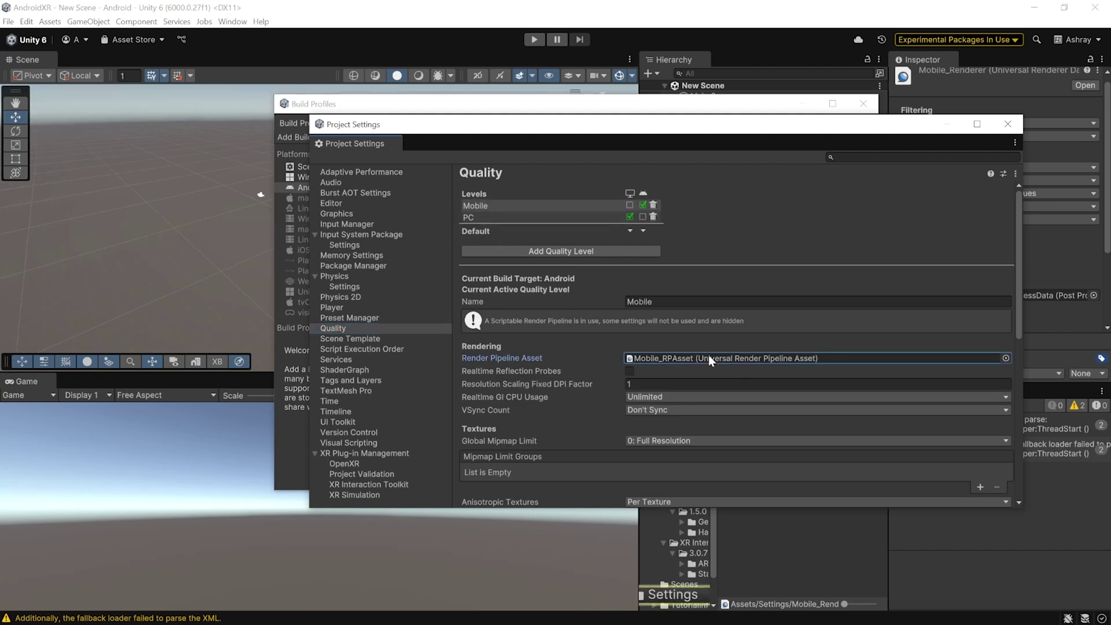
- Uncheck HDR on Mobile_RPAsset and disable Post-processing on its Mobile_Renderer
left_click_drag(868, 135, 722, 112)
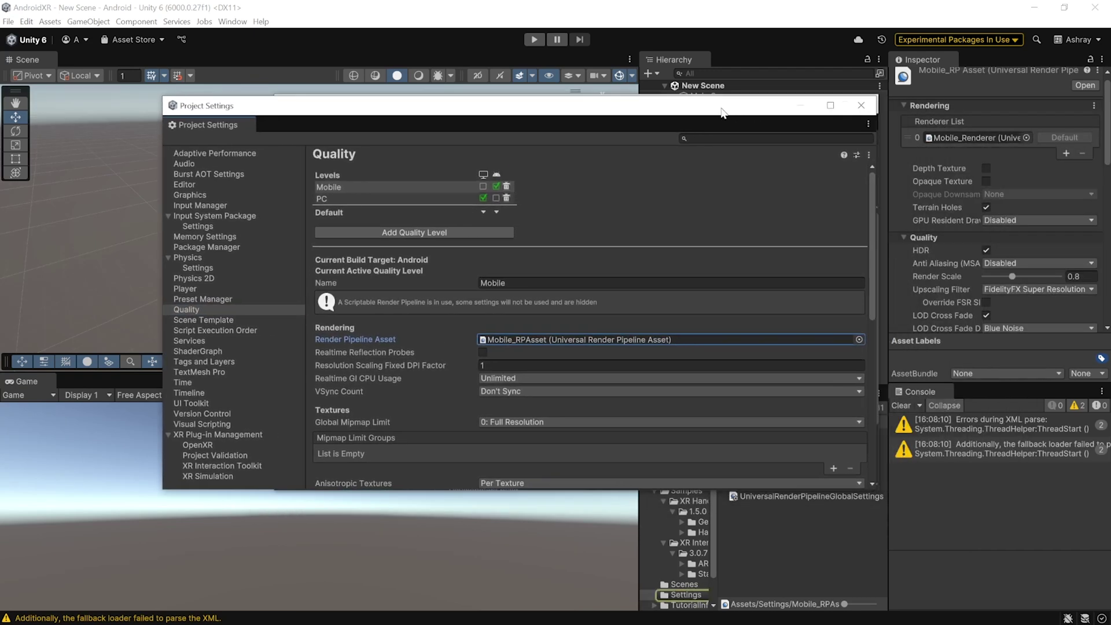
left_click(986, 250)
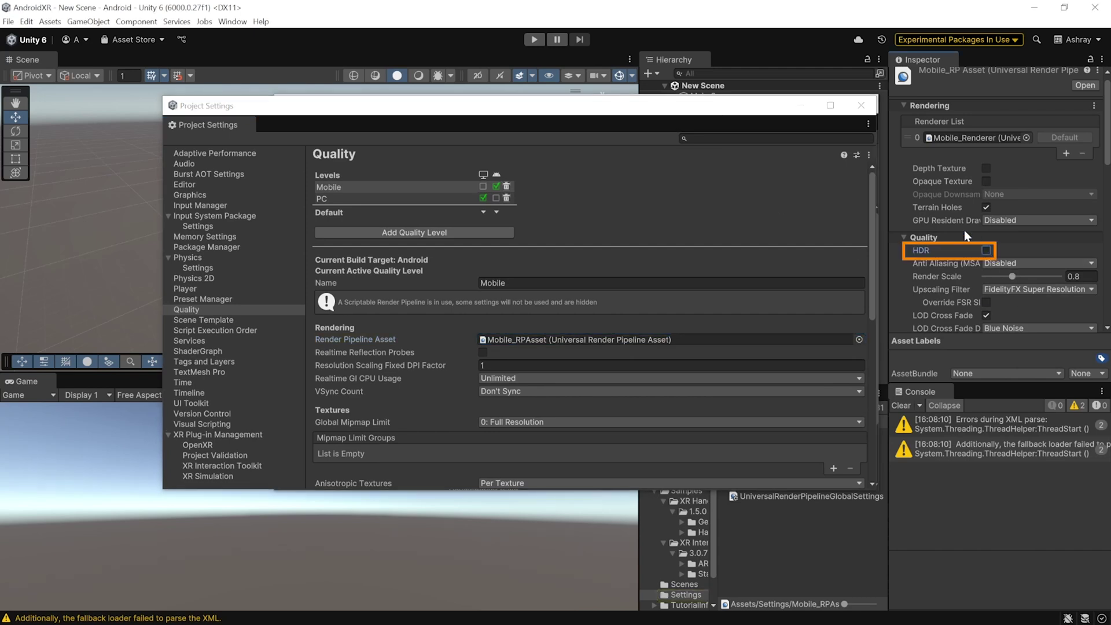
double_click(974, 135)
left_click(984, 282)
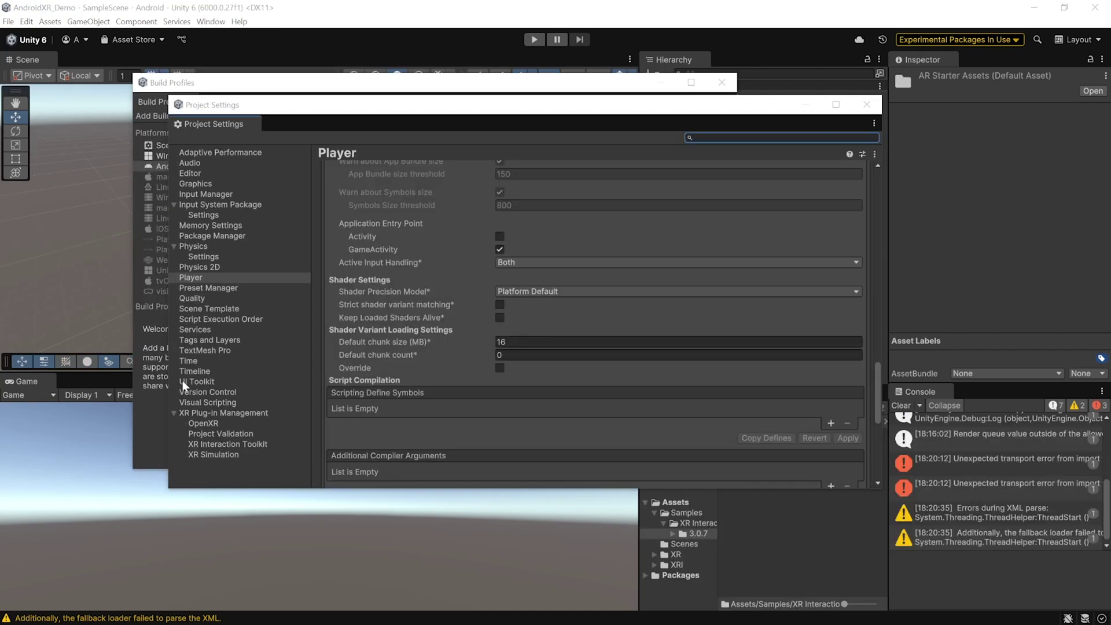
- Check OpenXR and the Android XR feature group under XR Plug-in Management's Android settings
left_click(193, 413)
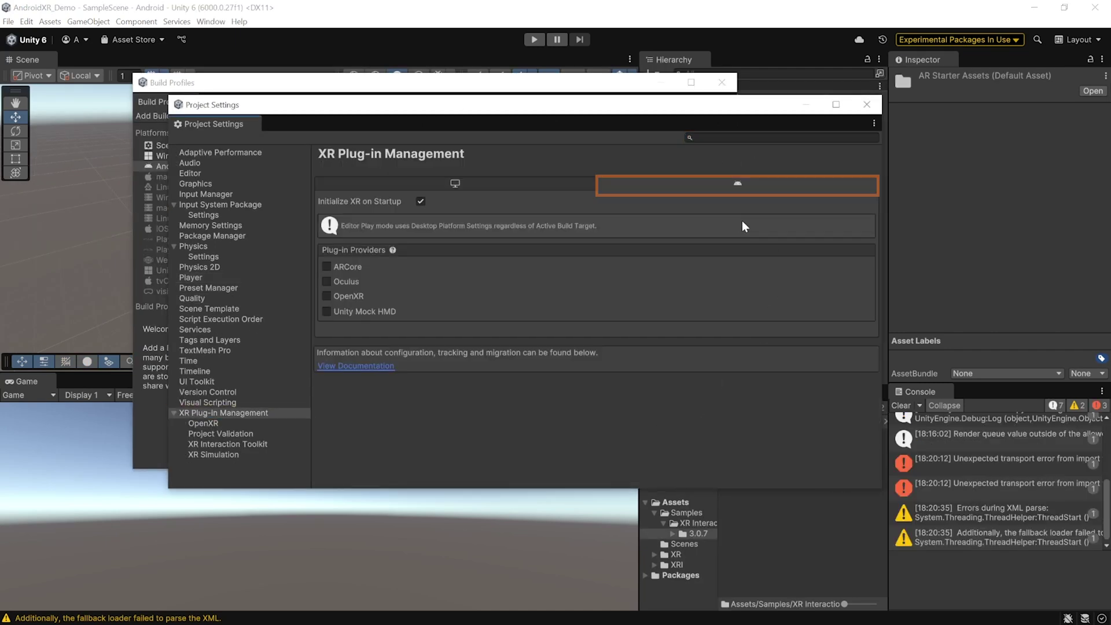
left_click(741, 183)
left_click(328, 297)
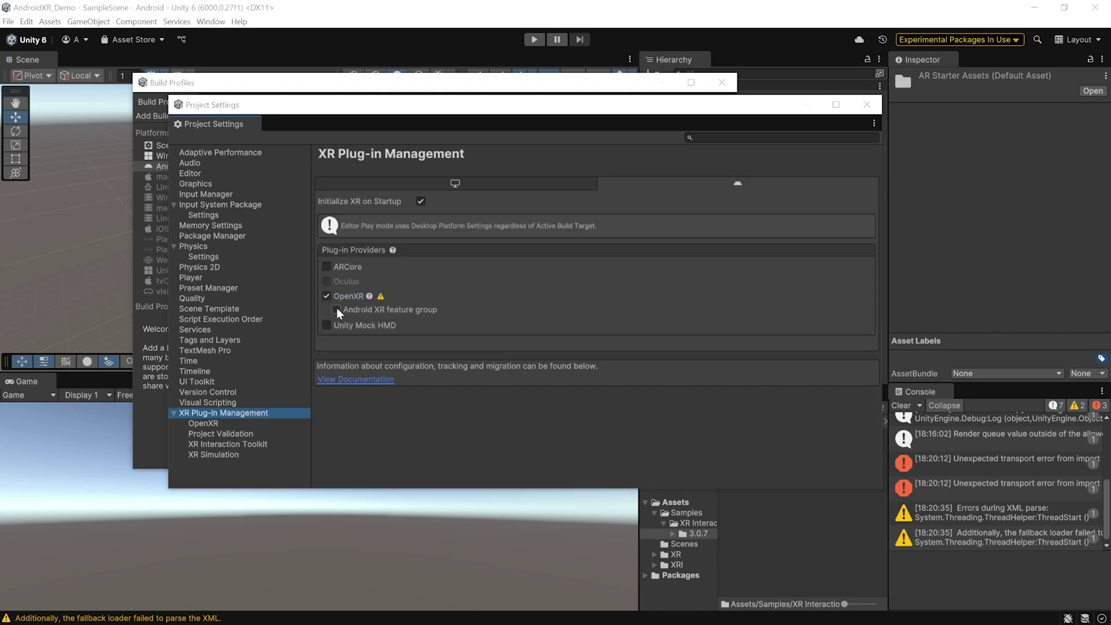
left_click(336, 310)
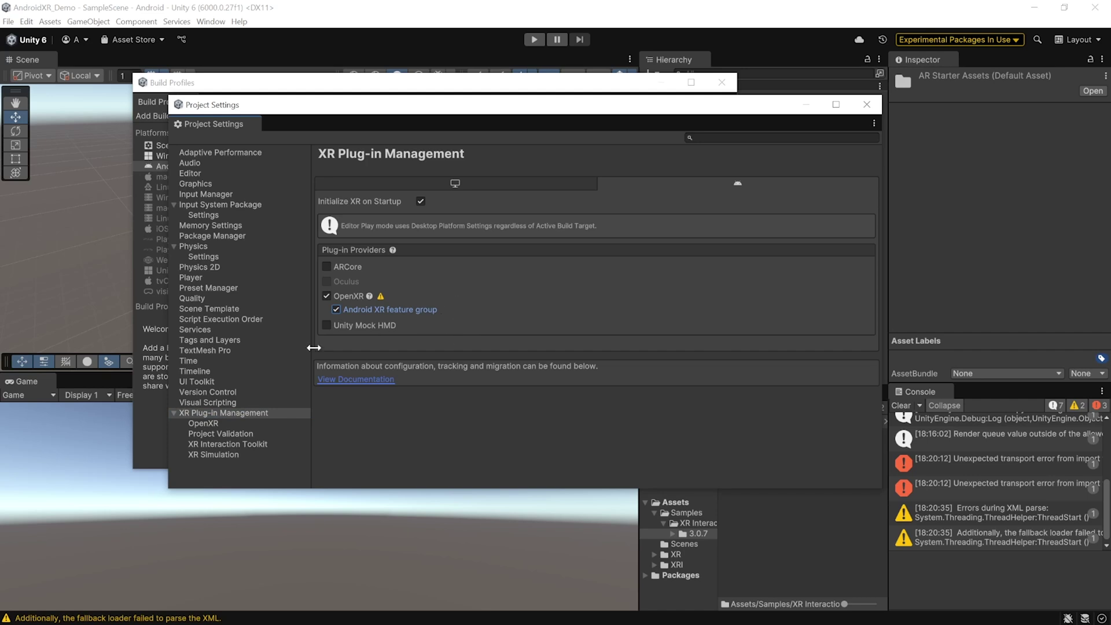
- Add Oculus Touch and Meta Quest Touch Pro controller profiles to Android OpenXR, then enable Meta Quest Support
left_click(204, 423)
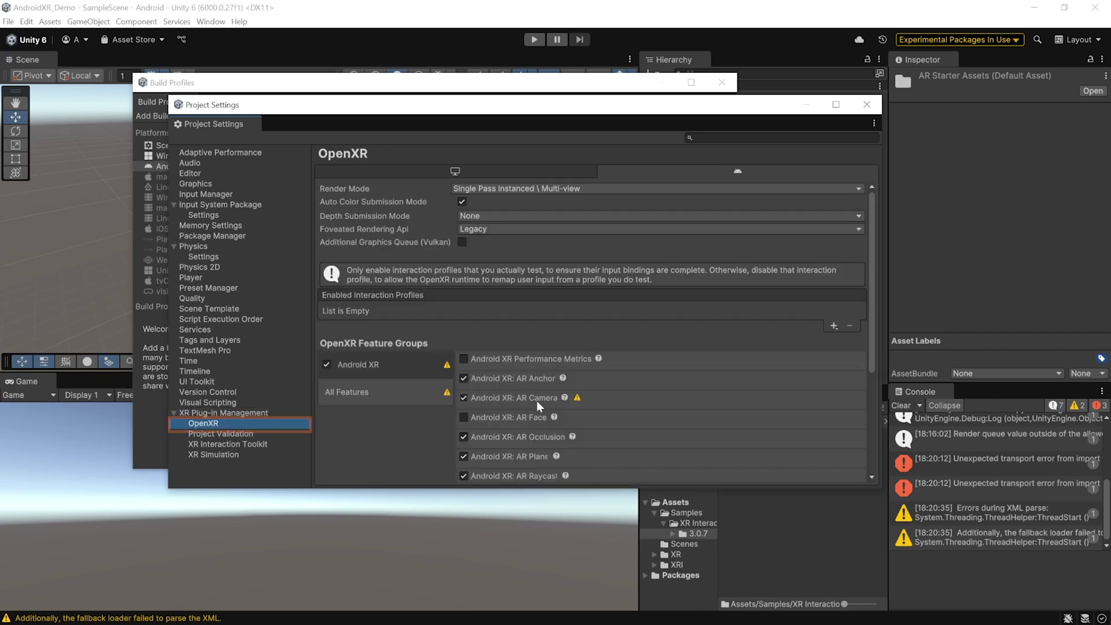
scroll(535, 408, "down", 2)
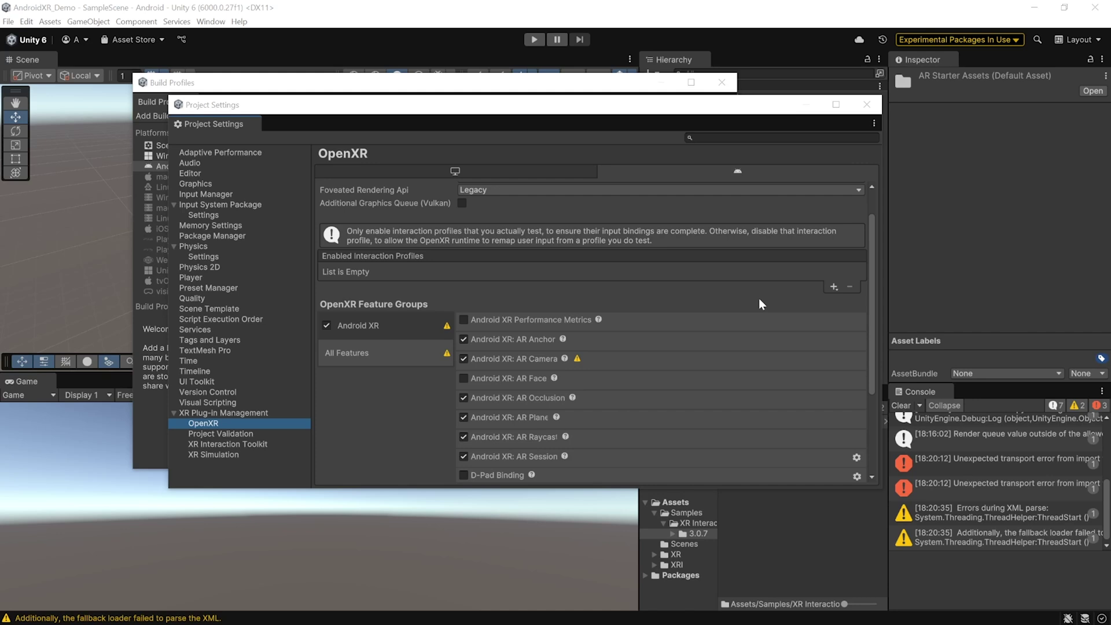
left_click(836, 287)
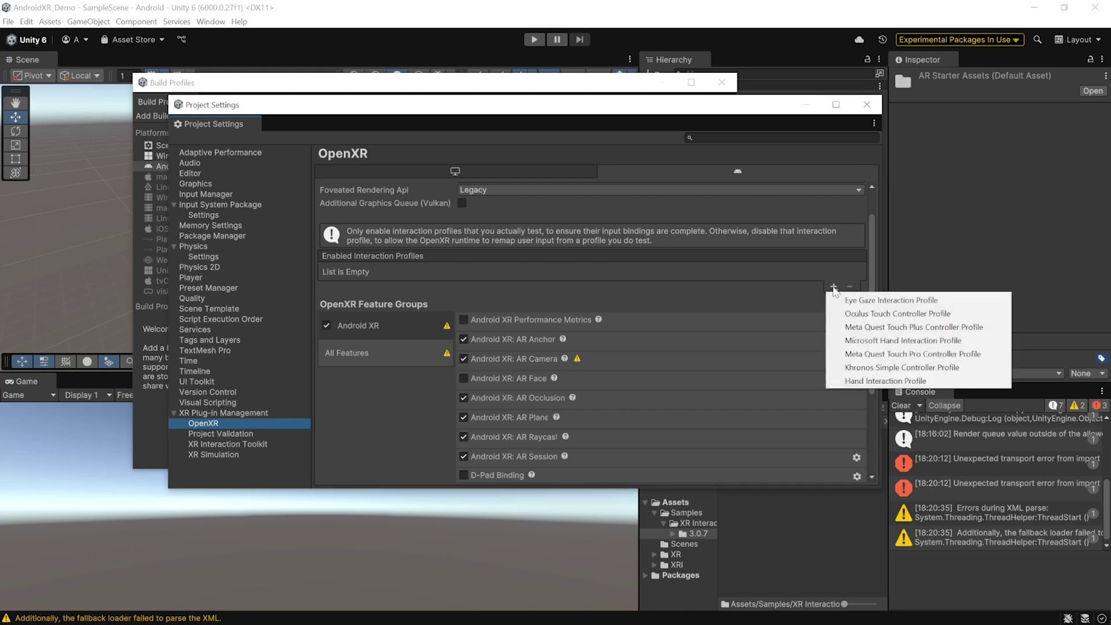
left_click(909, 316)
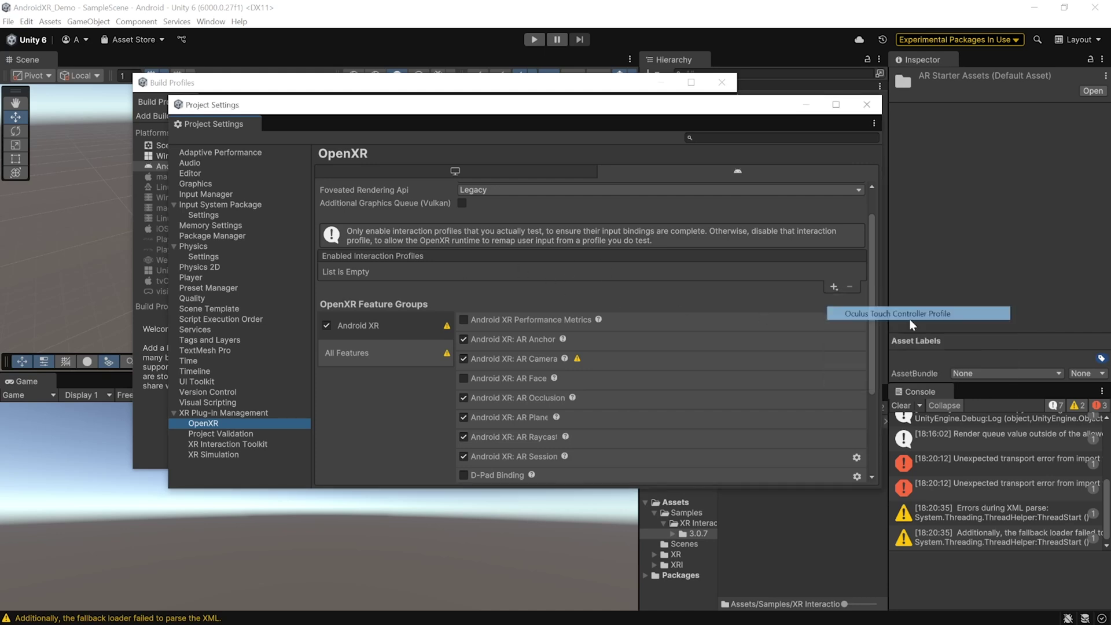
left_click(834, 288)
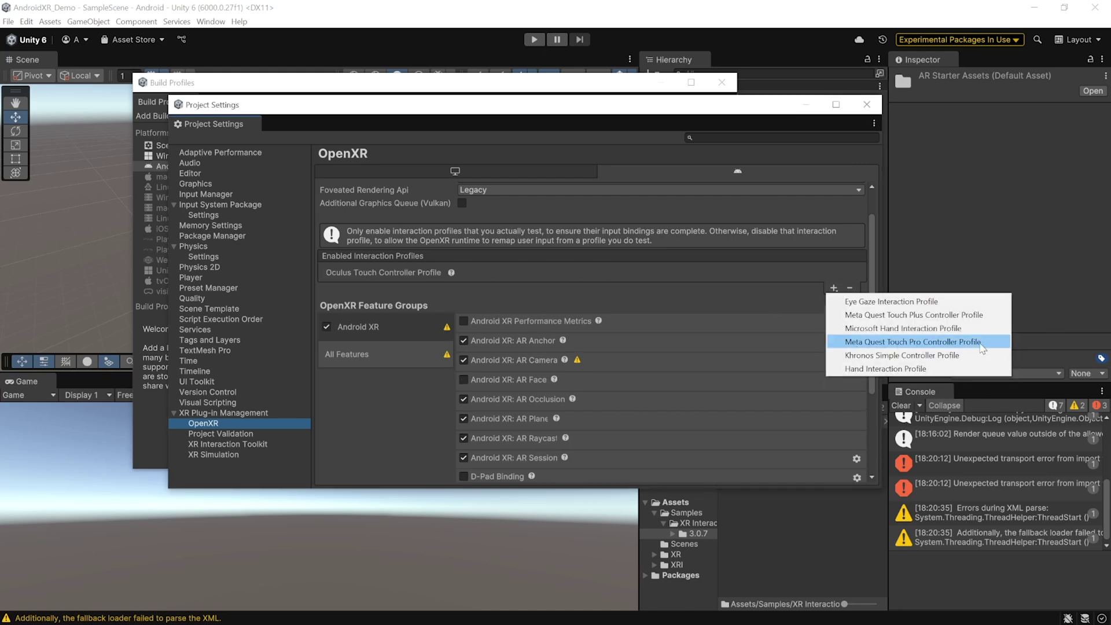
left_click(930, 345)
scroll(570, 315, "down", 5)
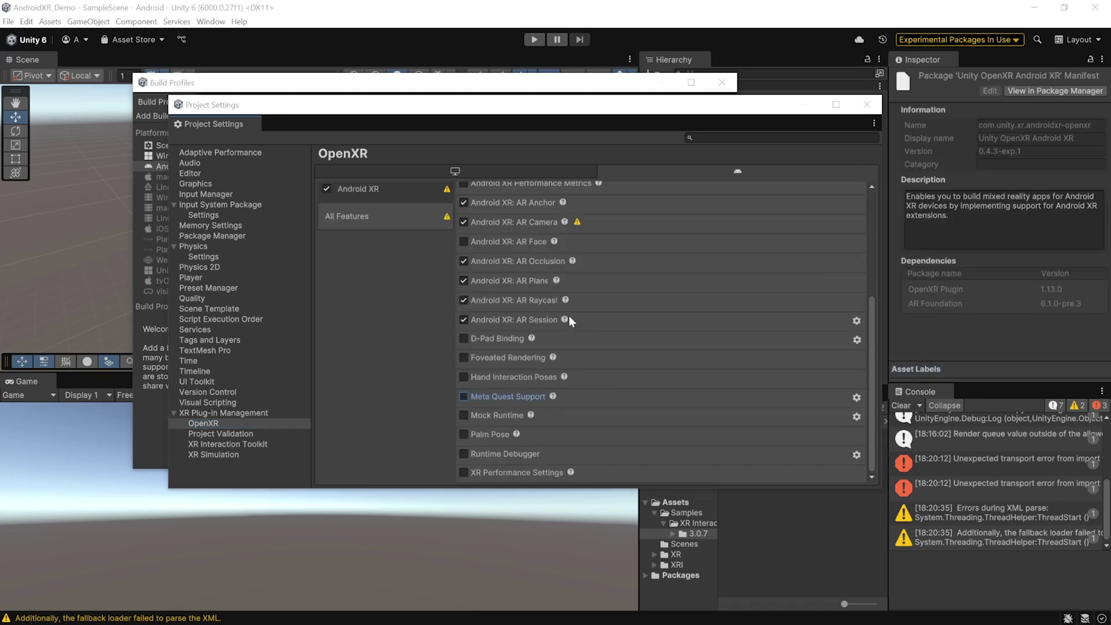
left_click(465, 397)
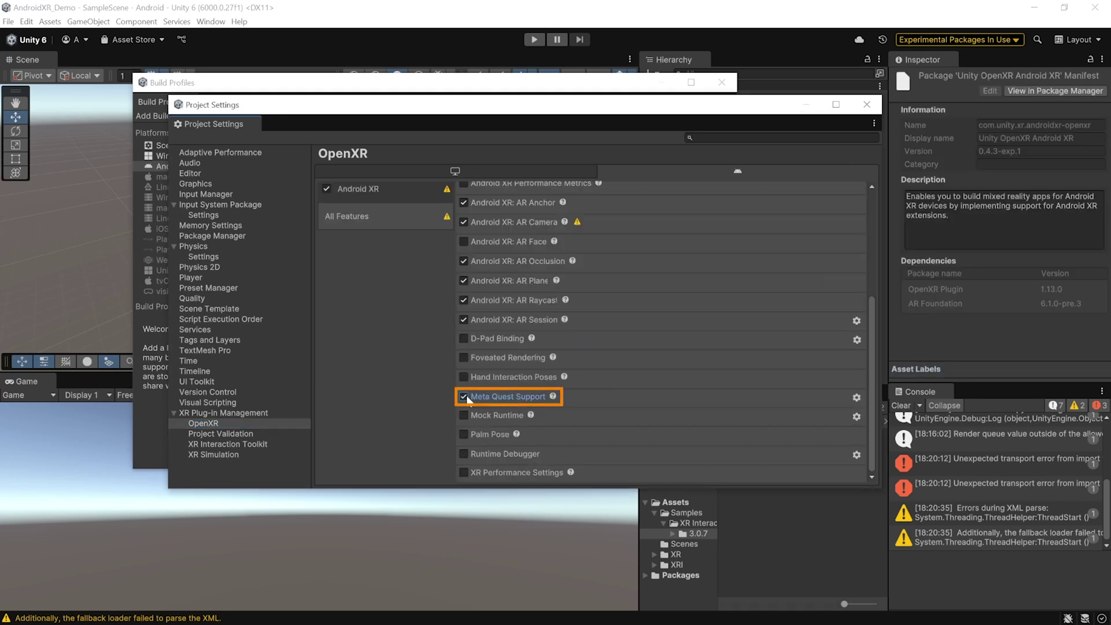
- Run Fix All in Project Validation so only 1 issue of 34 checks remains
left_click(214, 433)
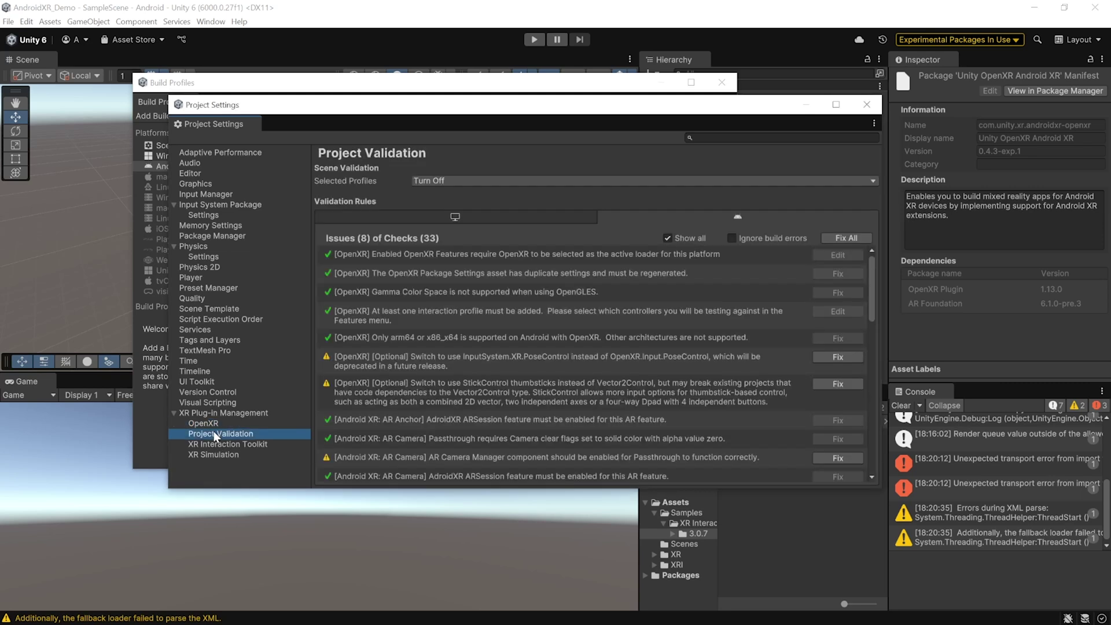
left_click(863, 237)
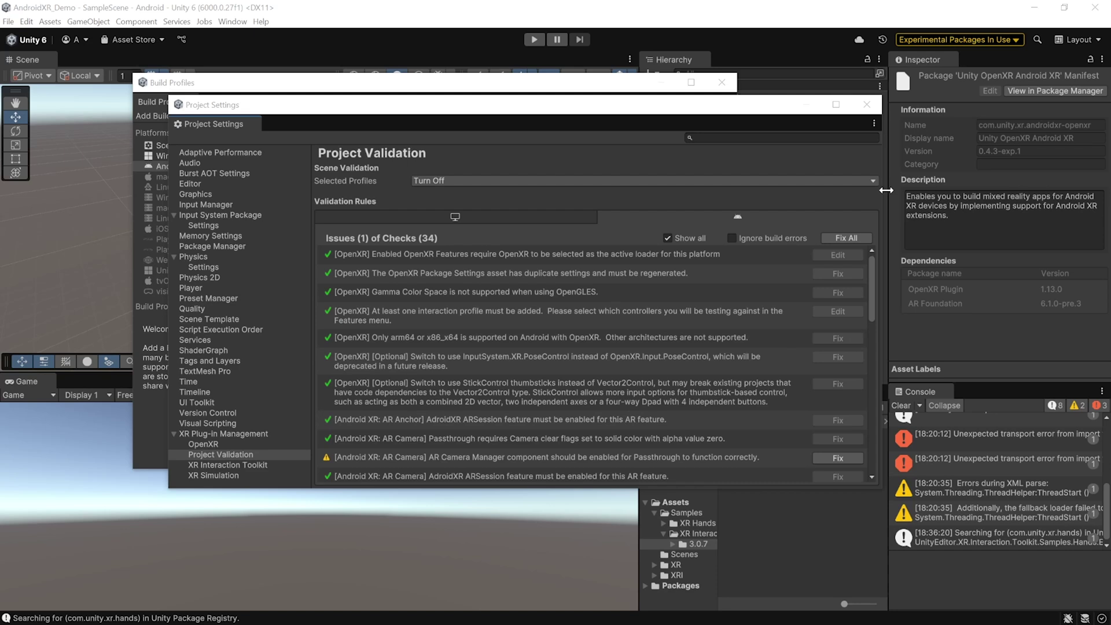
- Close Project Settings and Build Profiles, and delete MainCamera from the scene
left_click(868, 105)
left_click(722, 82)
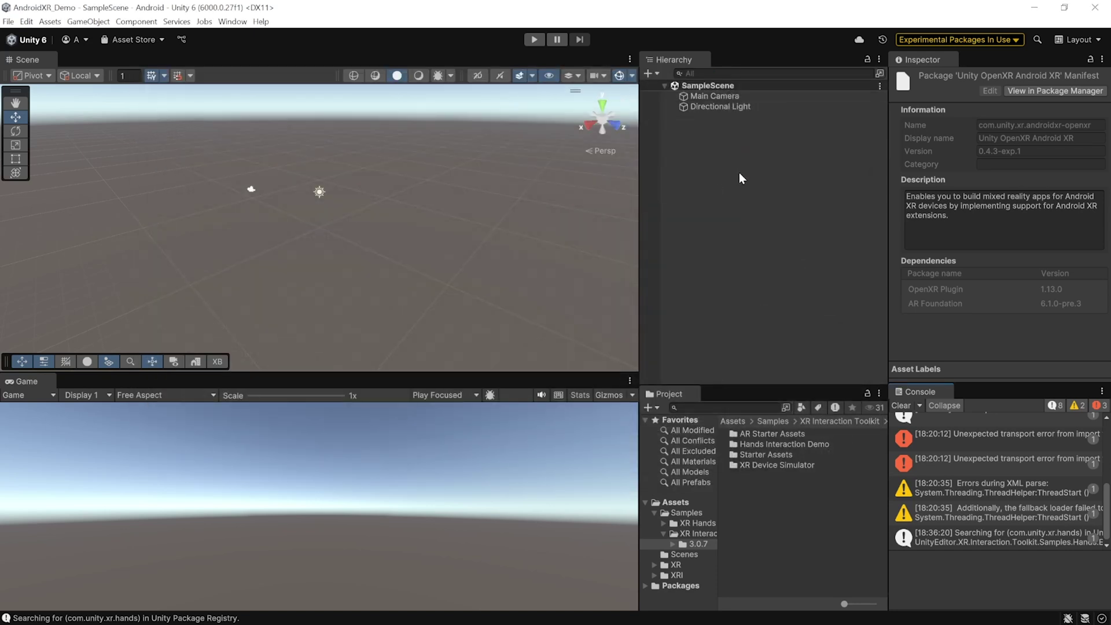
left_click(691, 97)
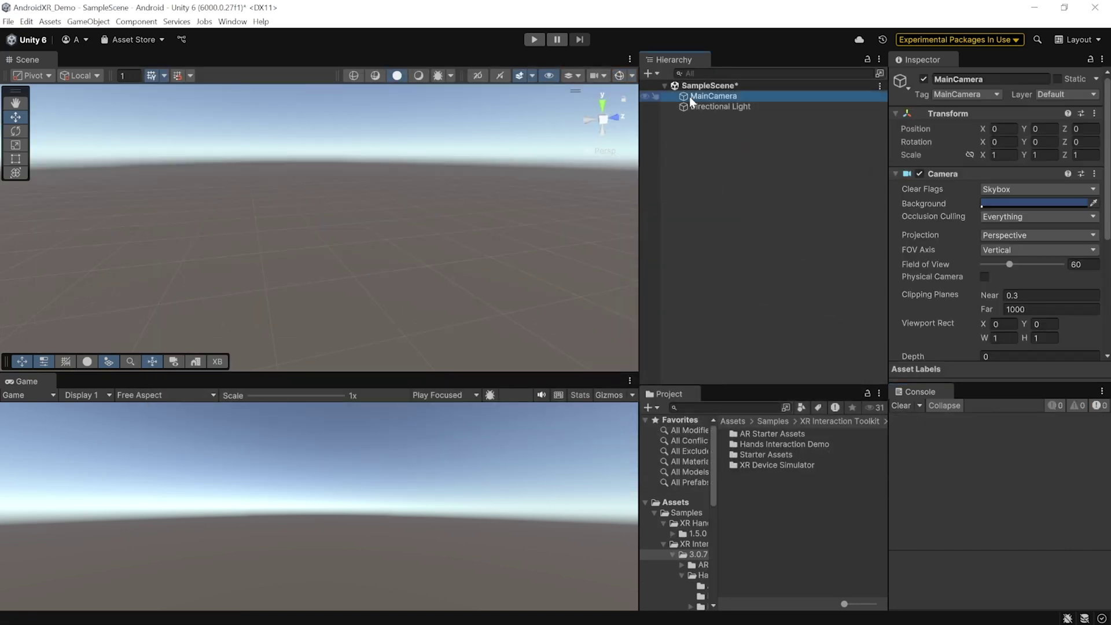
key("Delete")
- Search project assets for 'xr origin' and inspect the XR Origin (XR Rig) and XR Origin Hands prefabs
left_click(721, 407)
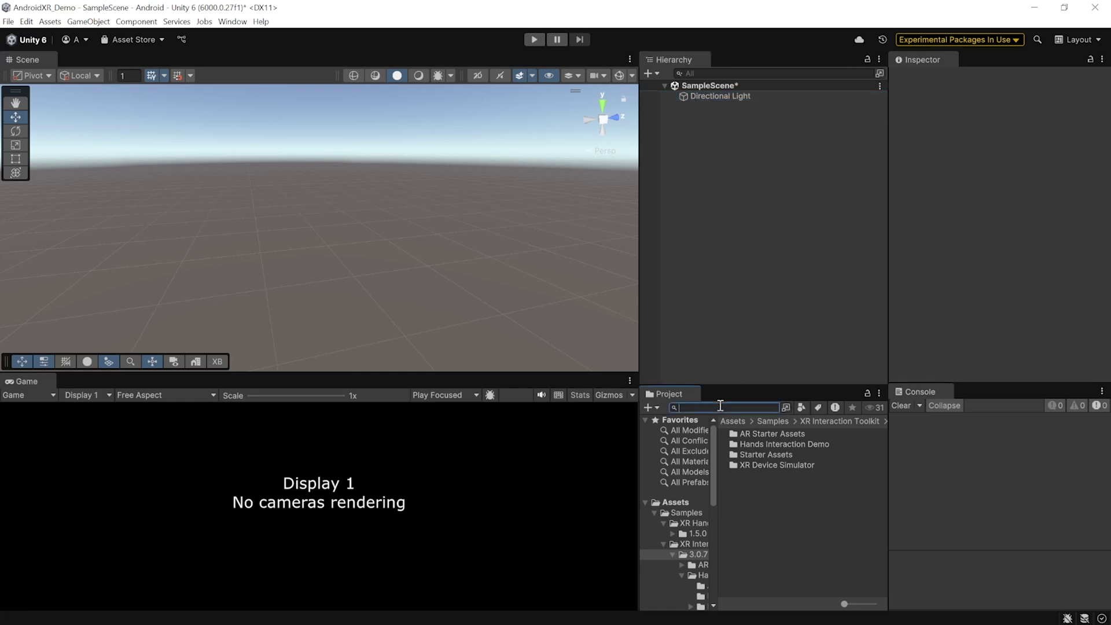
type("xr origin")
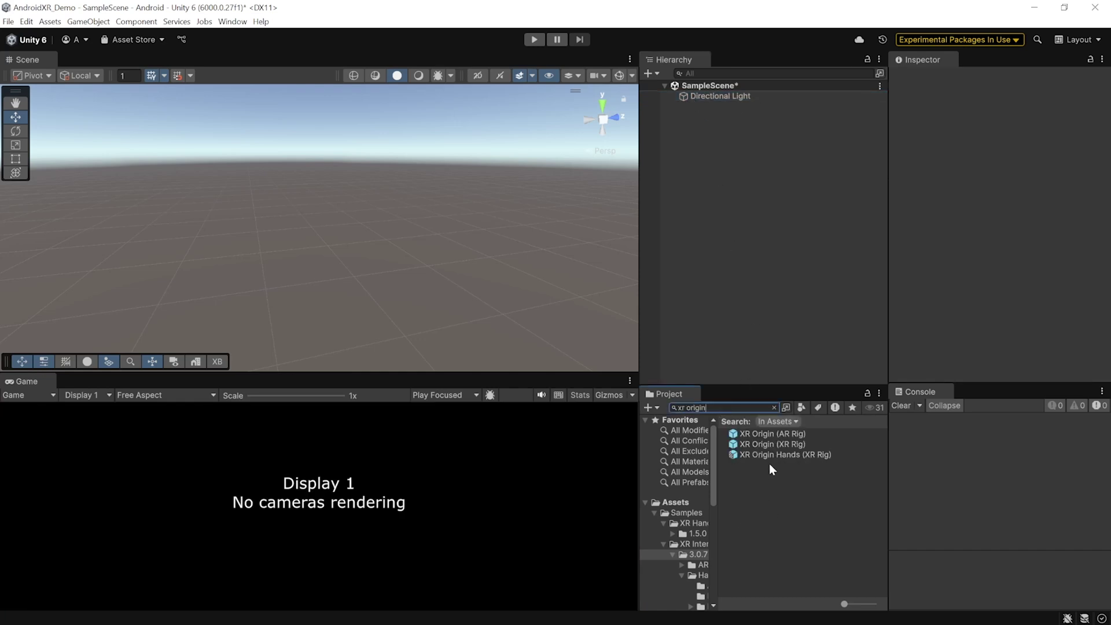
left_click(757, 445)
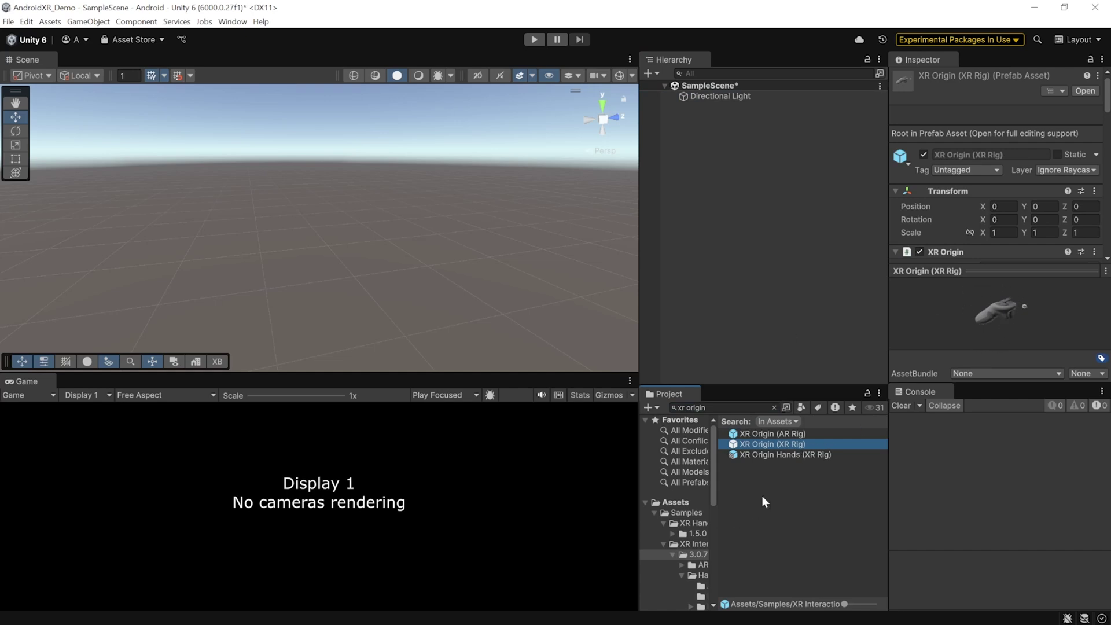
left_click(766, 455)
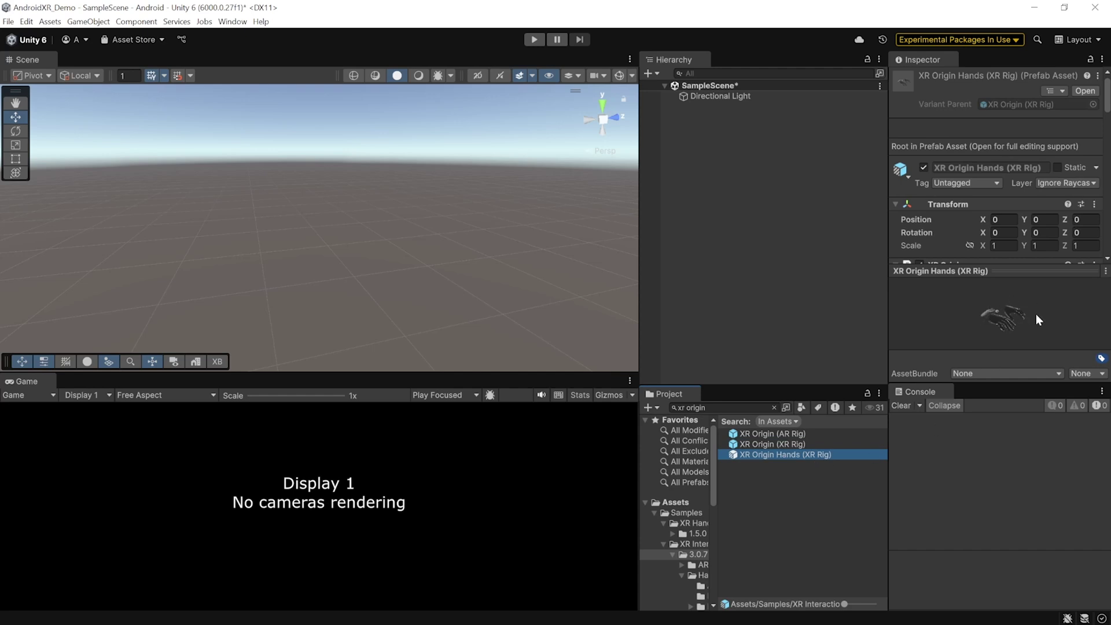
- Place the XR Origin Hands (XR Rig) prefab in the scene and expand its Camera Offset
left_click_drag(754, 455, 700, 314)
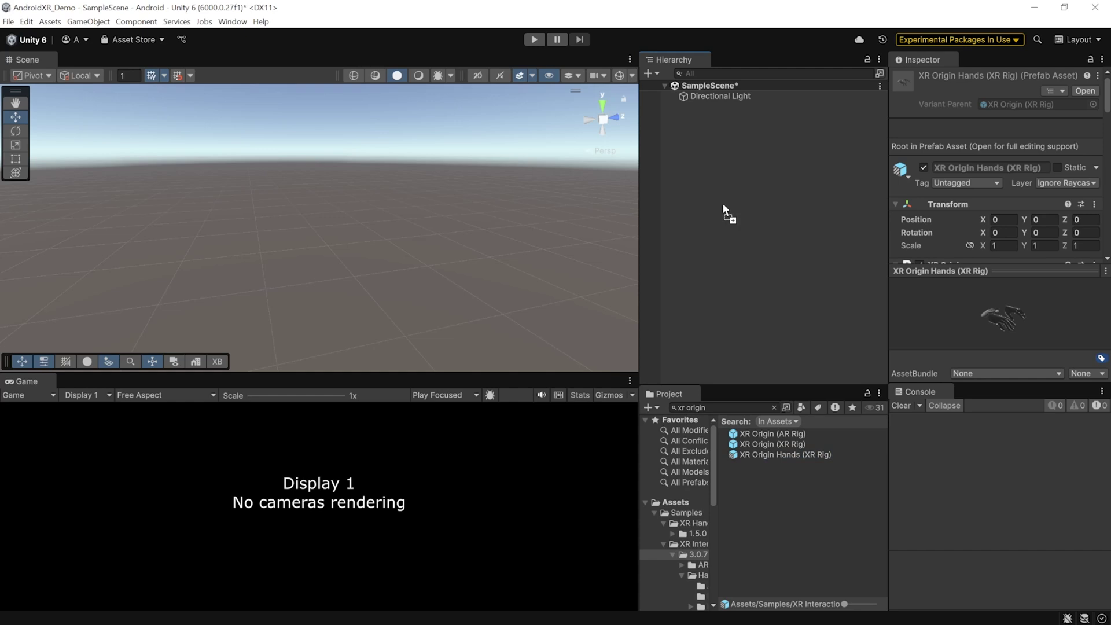
left_click_drag(723, 205, 725, 206)
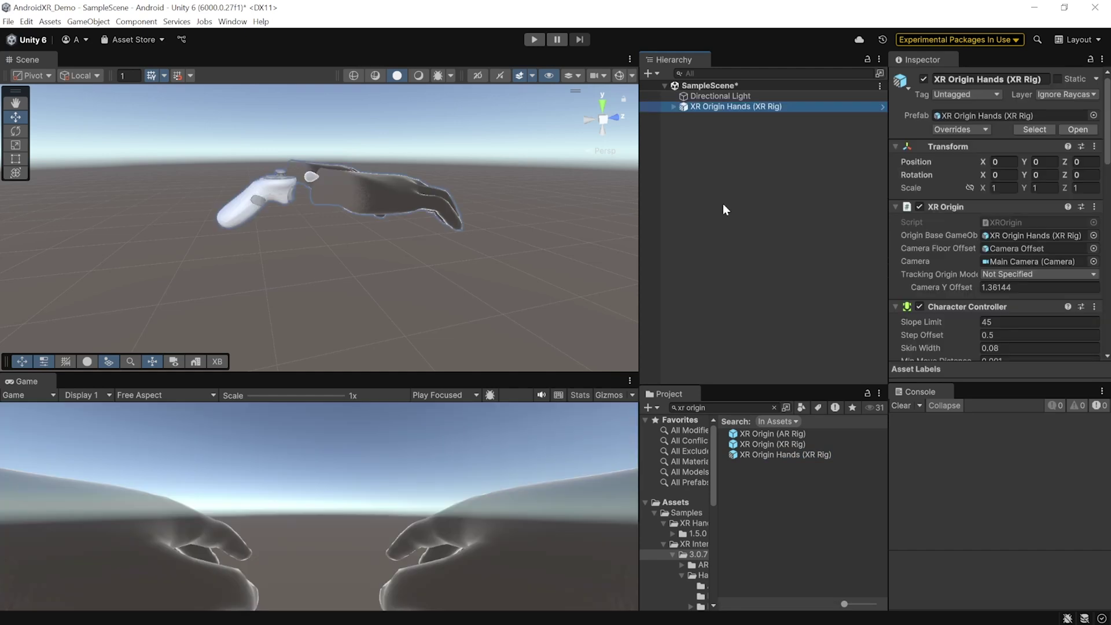
left_click(674, 106)
left_click(683, 116)
left_click(733, 127)
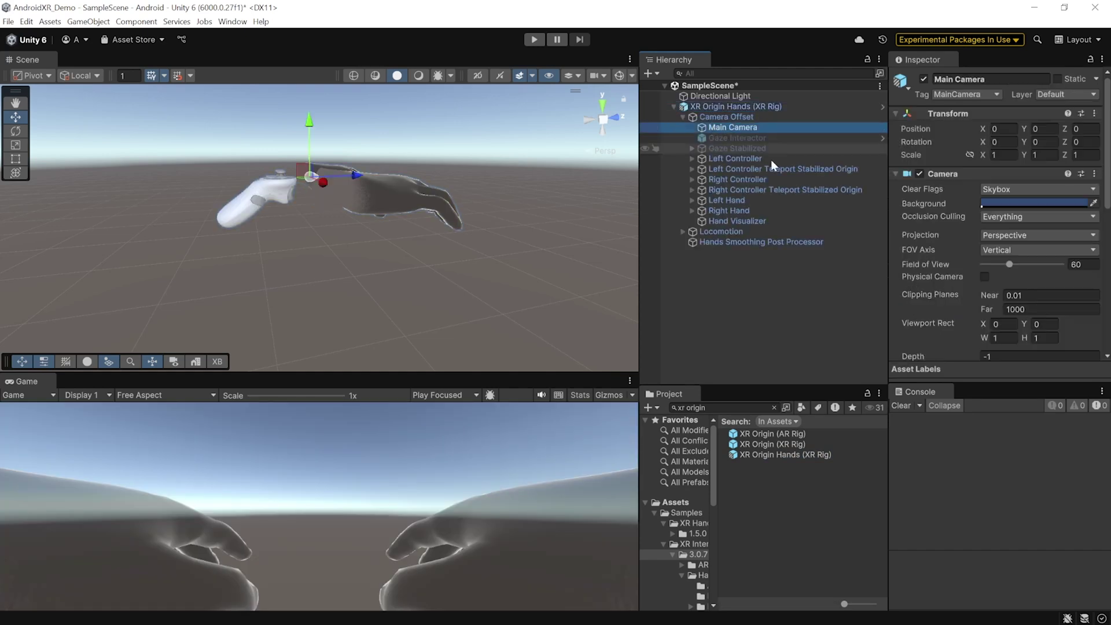
scroll(1042, 286, "down", 10)
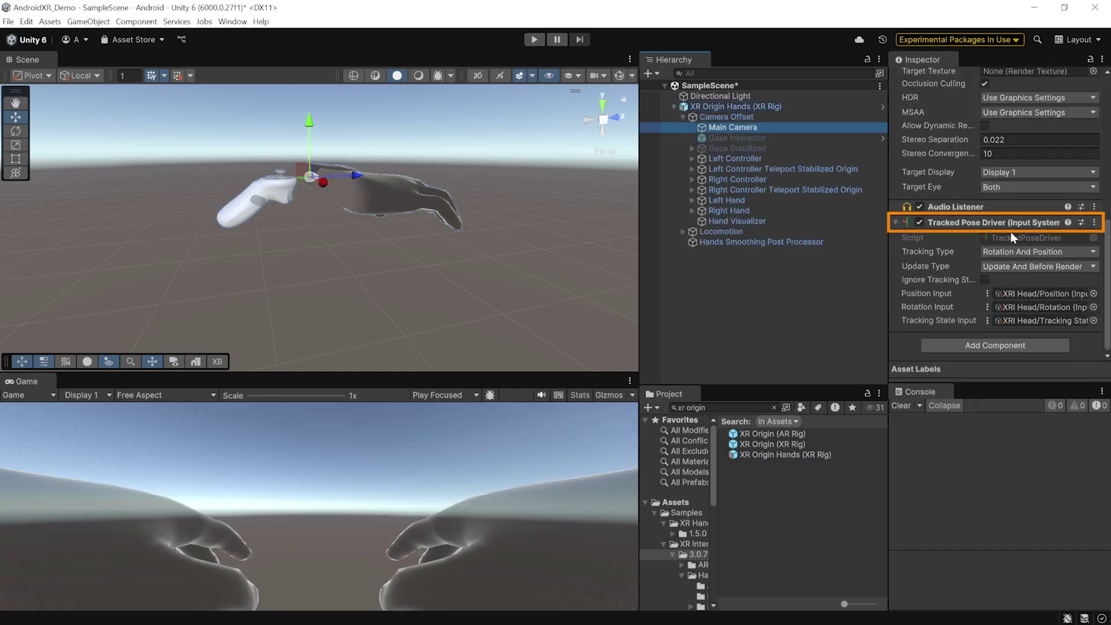
- Inspect the rig's Left Controller, Left Hand, Right Hand, Locomotion and root objects
left_click(750, 156)
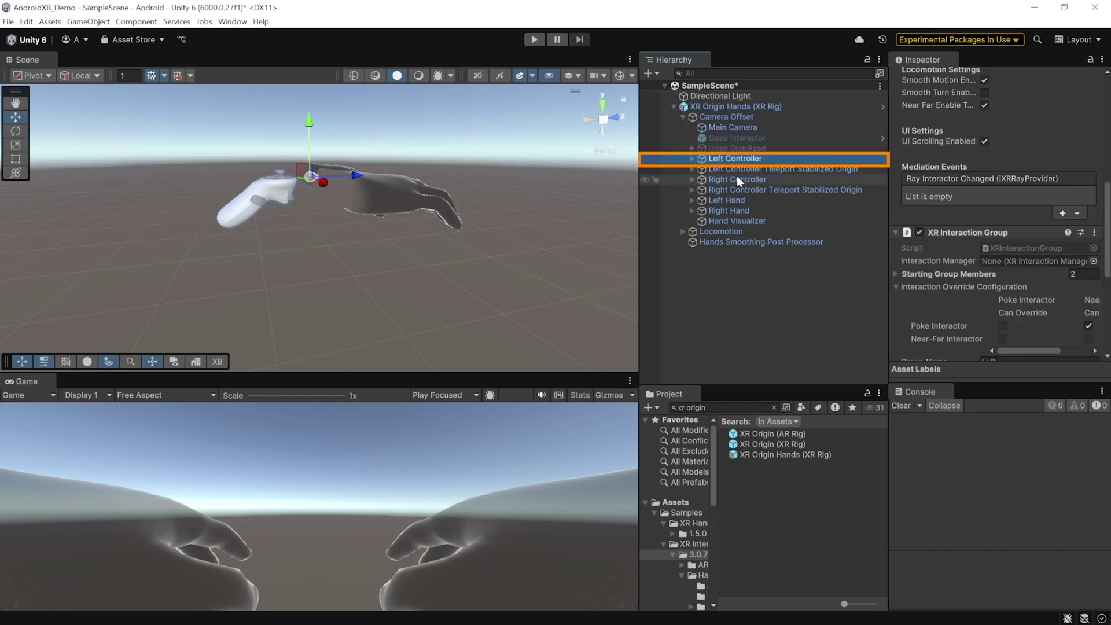
left_click(728, 201)
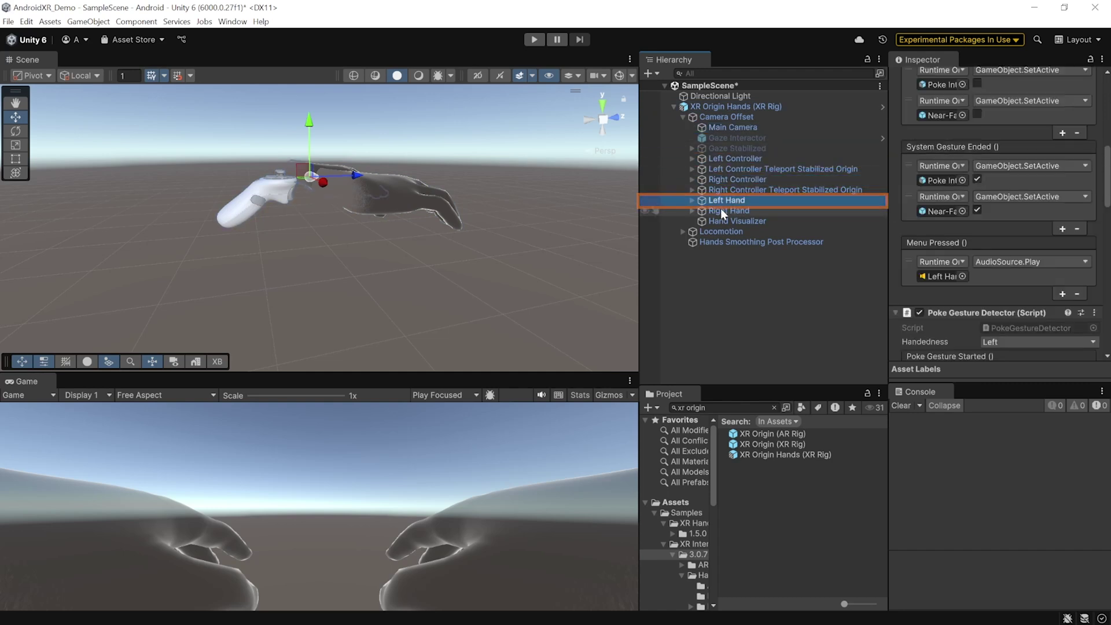
left_click(721, 210)
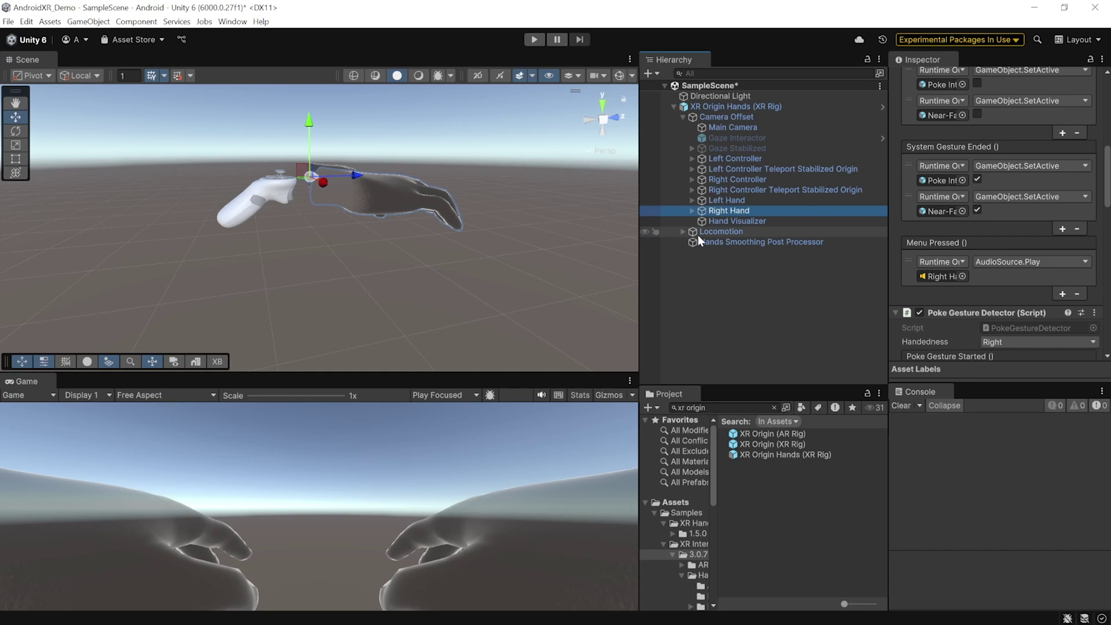
left_click(718, 230)
left_click(727, 105)
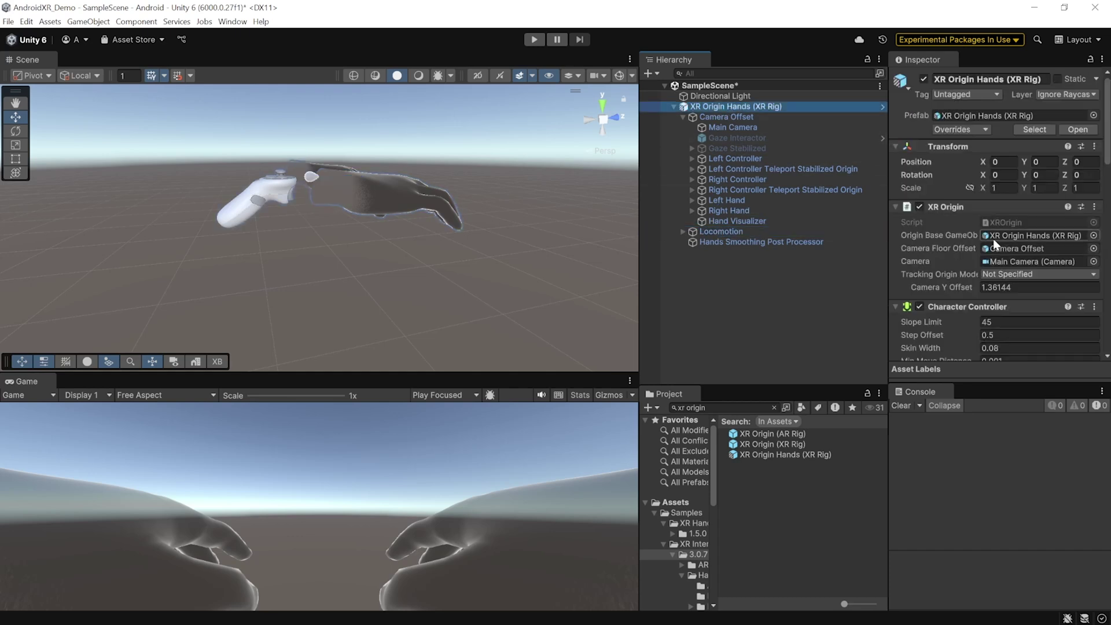
scroll(994, 239, "down", 5)
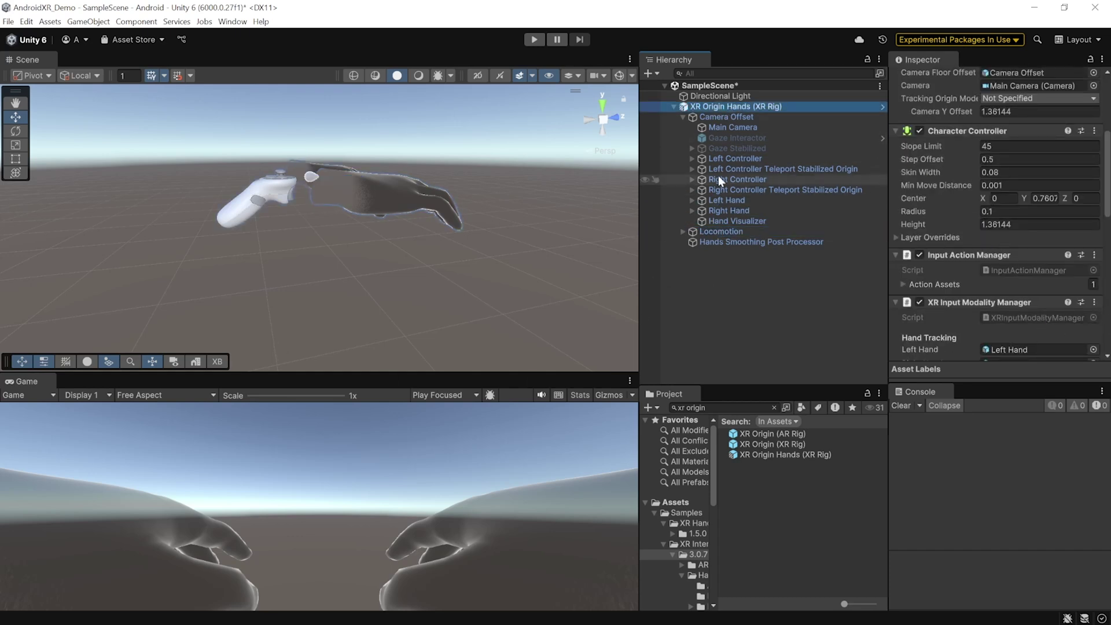
- Expand Left Controller and Left Hand to reveal their child interactors
left_click(691, 159)
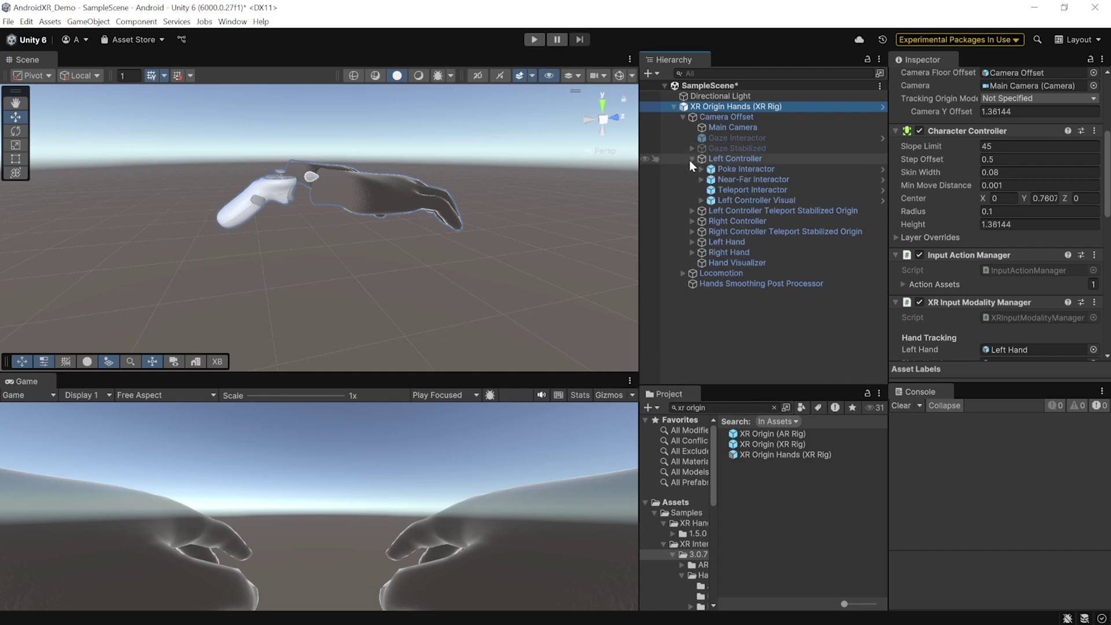
left_click(692, 241)
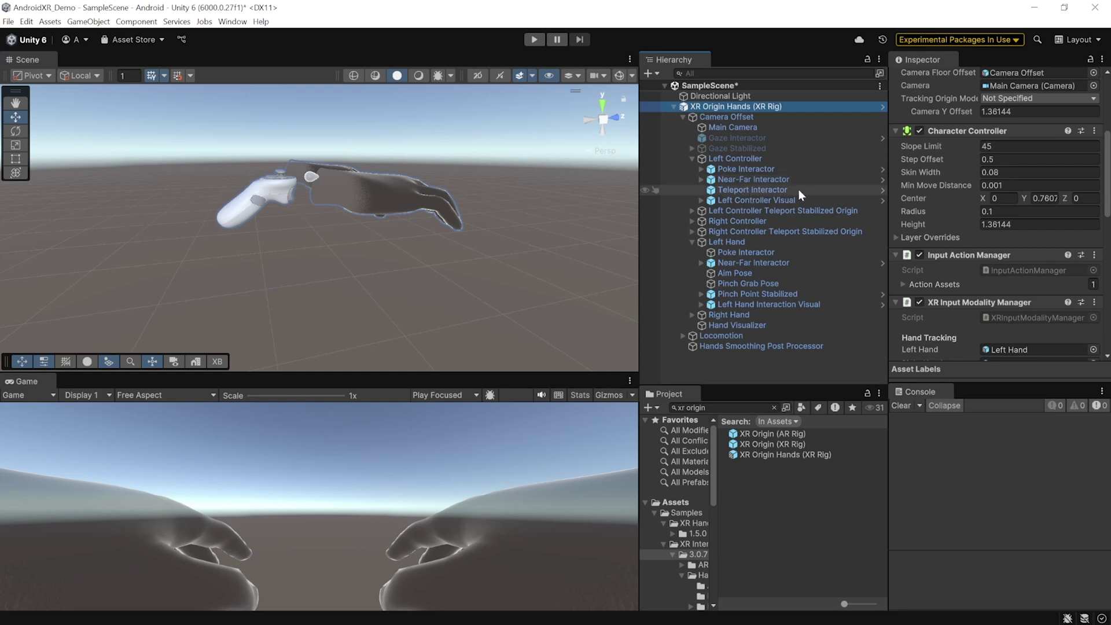
left_click(729, 370)
- Save the scene and go to the Windows, Mac and Linux OpenXR settings
key("ctrl+s")
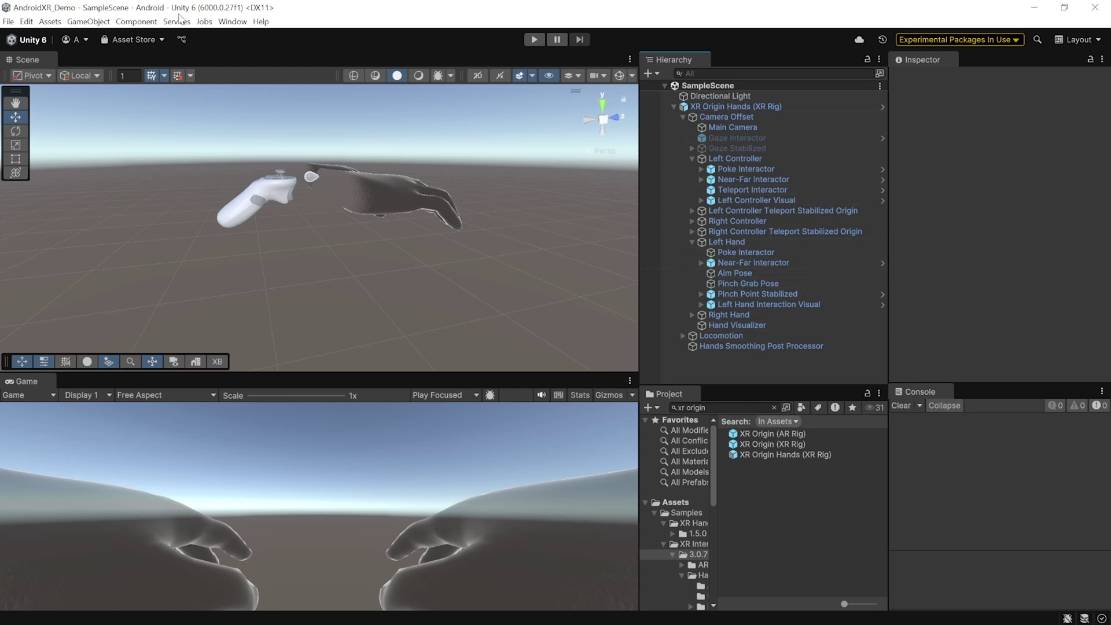
left_click(26, 22)
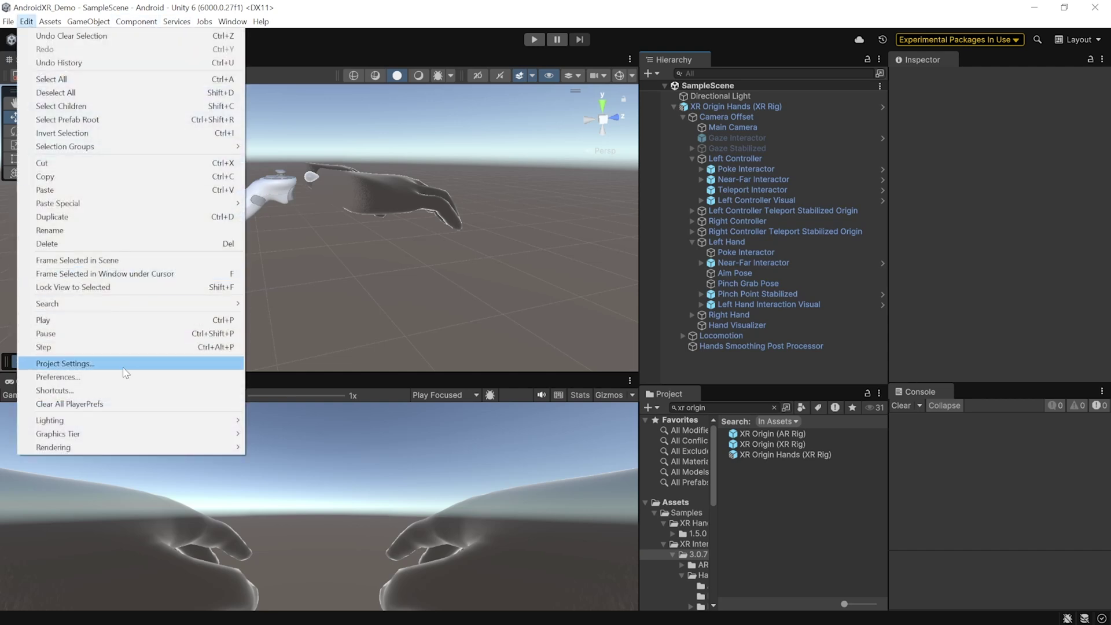
left_click(122, 367)
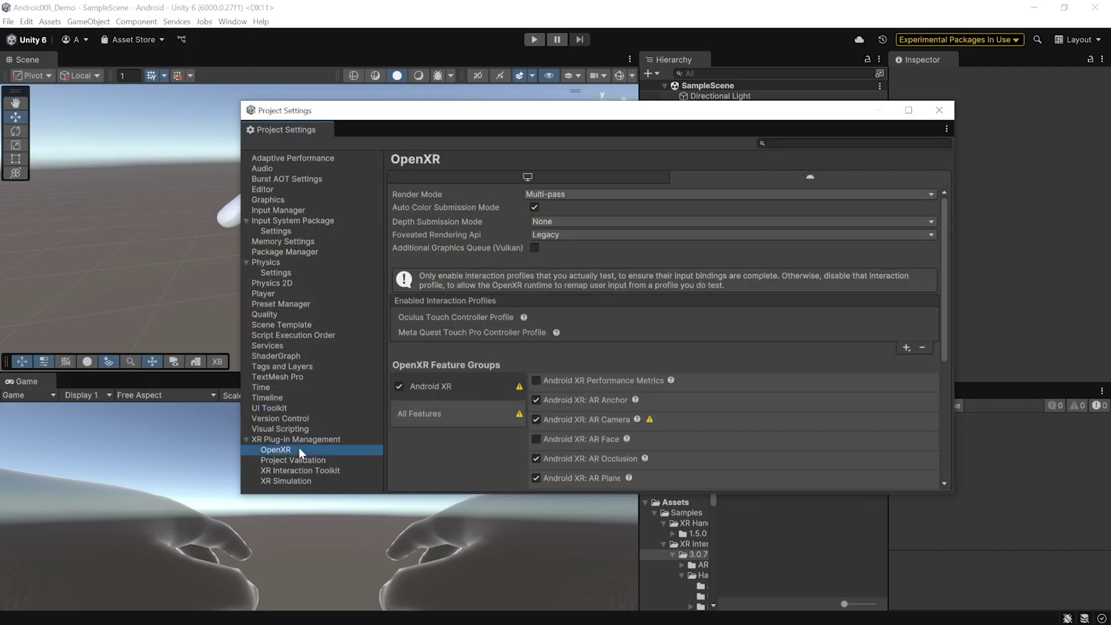
left_click(509, 175)
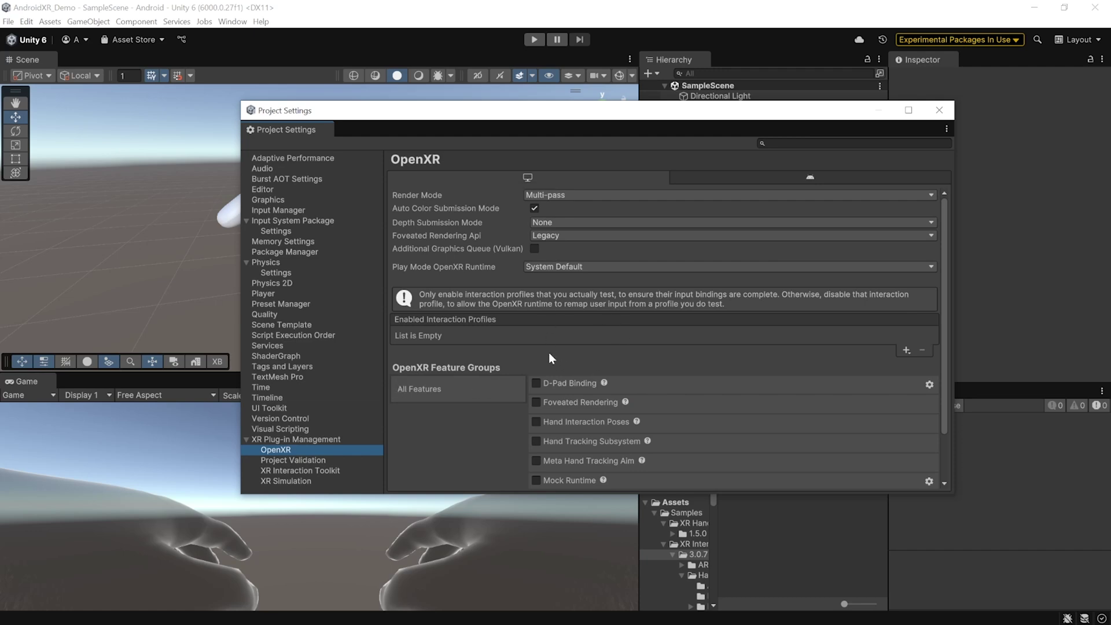
- Add Oculus Touch, Meta Quest Touch Pro and Hand Interaction profiles, and enable Hand Tracking Subsystem on desktop
left_click(907, 350)
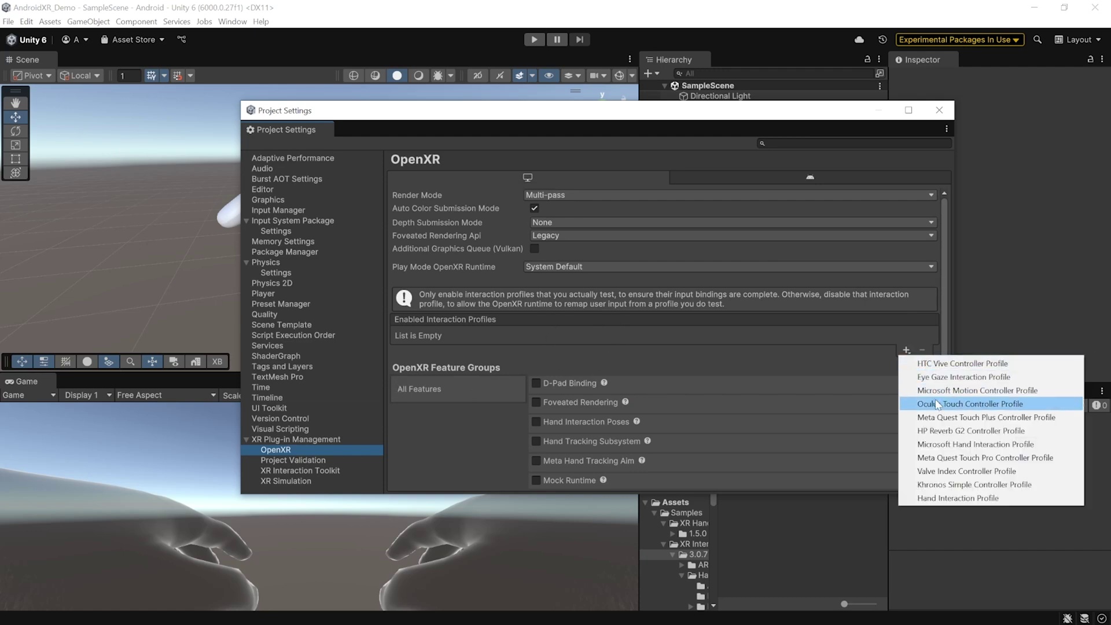
left_click(936, 405)
left_click(906, 350)
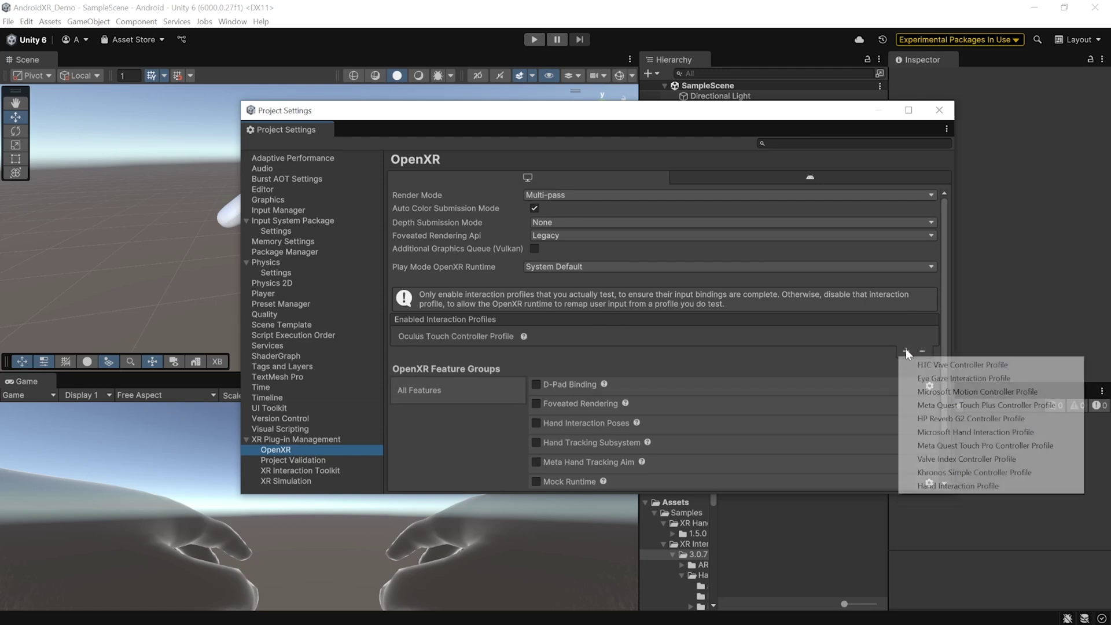
left_click(931, 446)
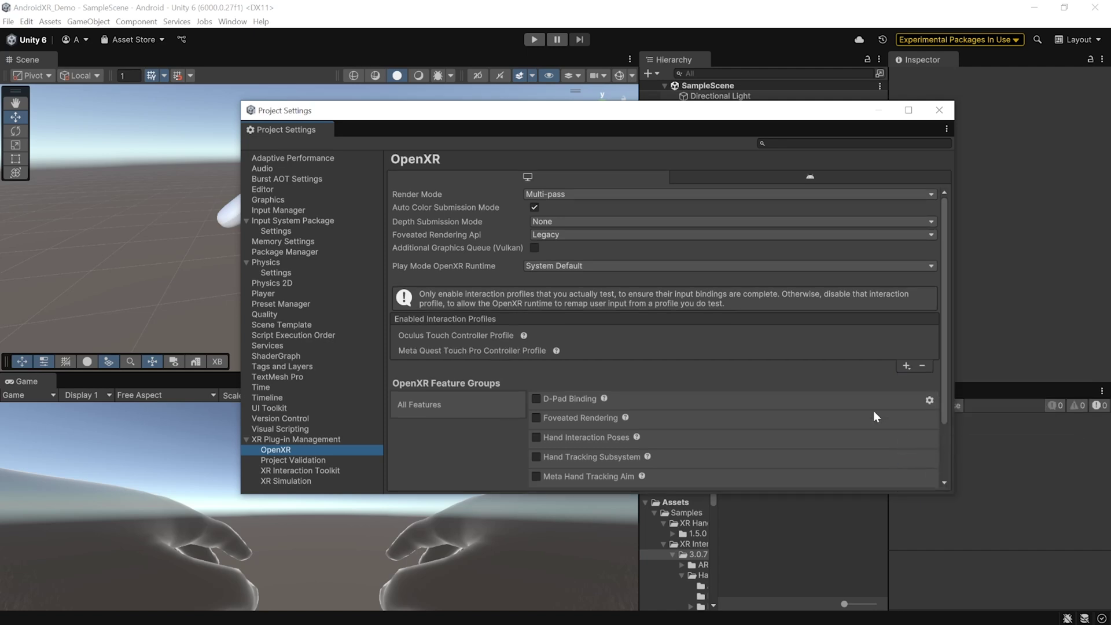
left_click(907, 366)
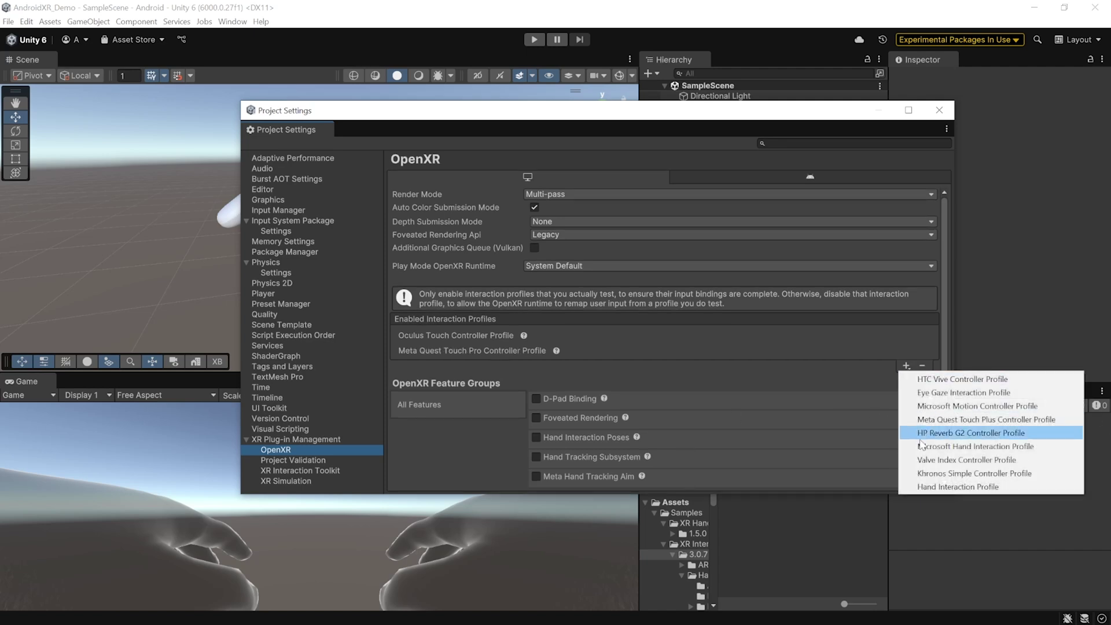
left_click(987, 489)
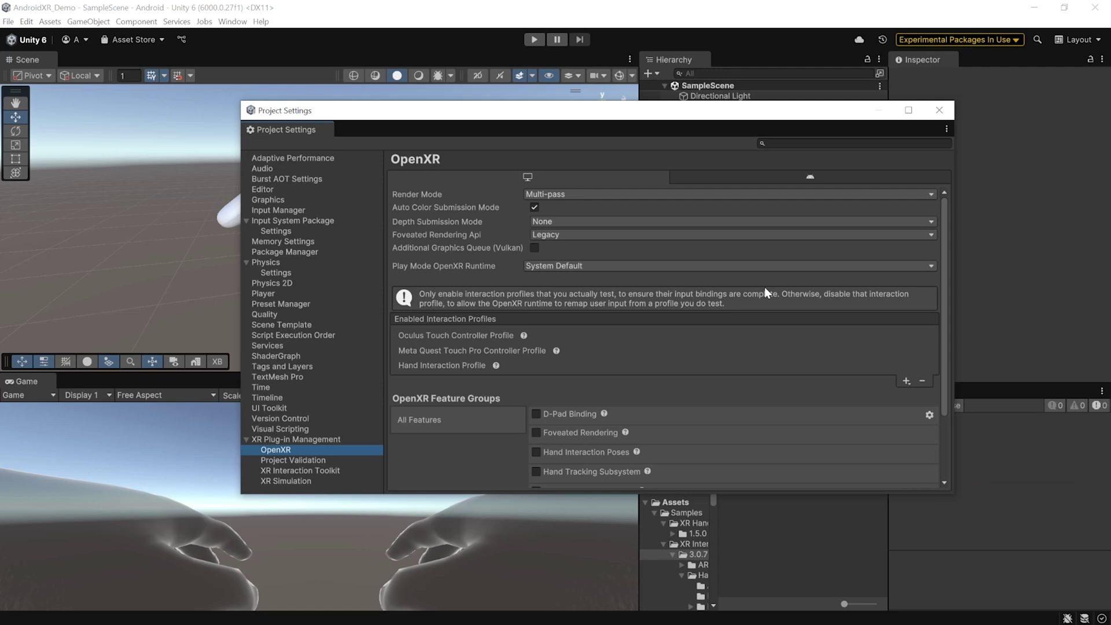
scroll(670, 289, "down", 3)
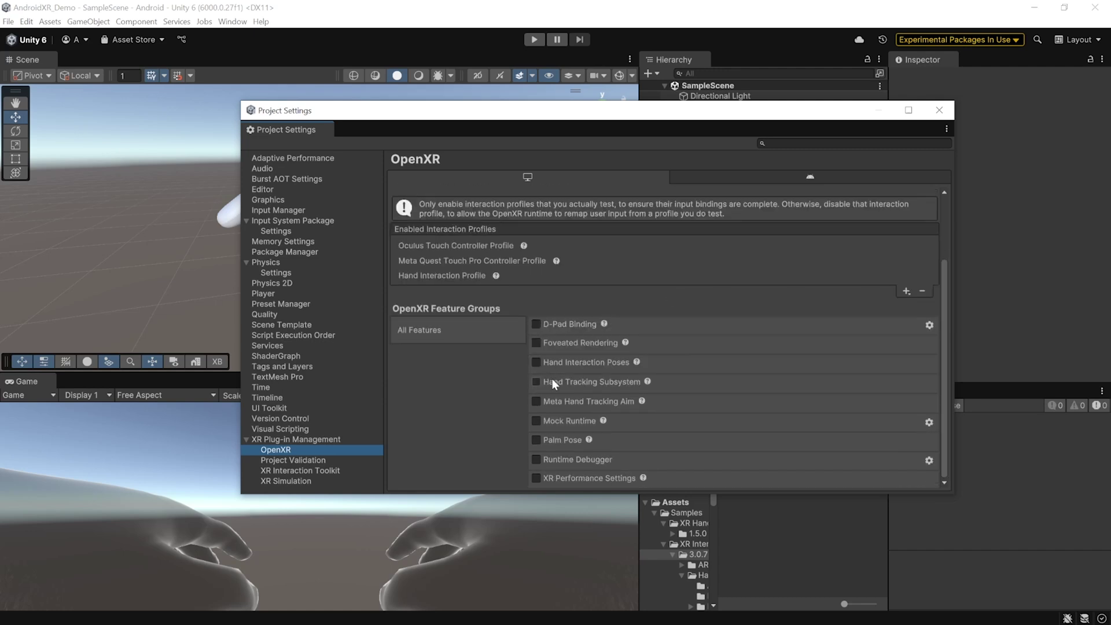
left_click(535, 383)
- Add the Hand Interaction Profile and enable Hand Tracking Subsystem for Android OpenXR
left_click(777, 172)
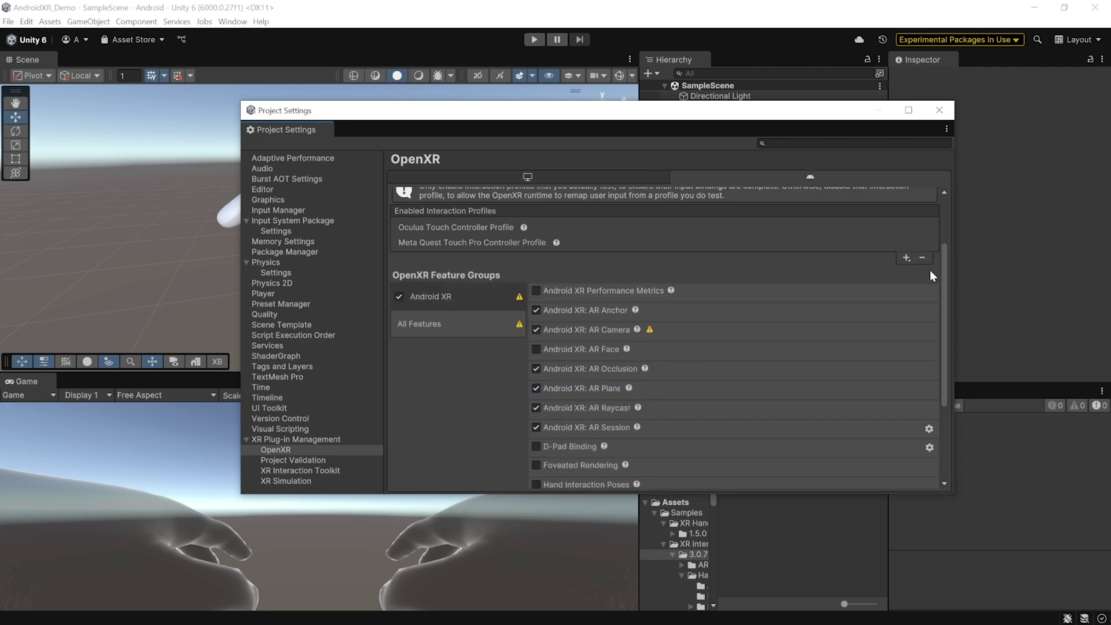
left_click(907, 258)
left_click(961, 325)
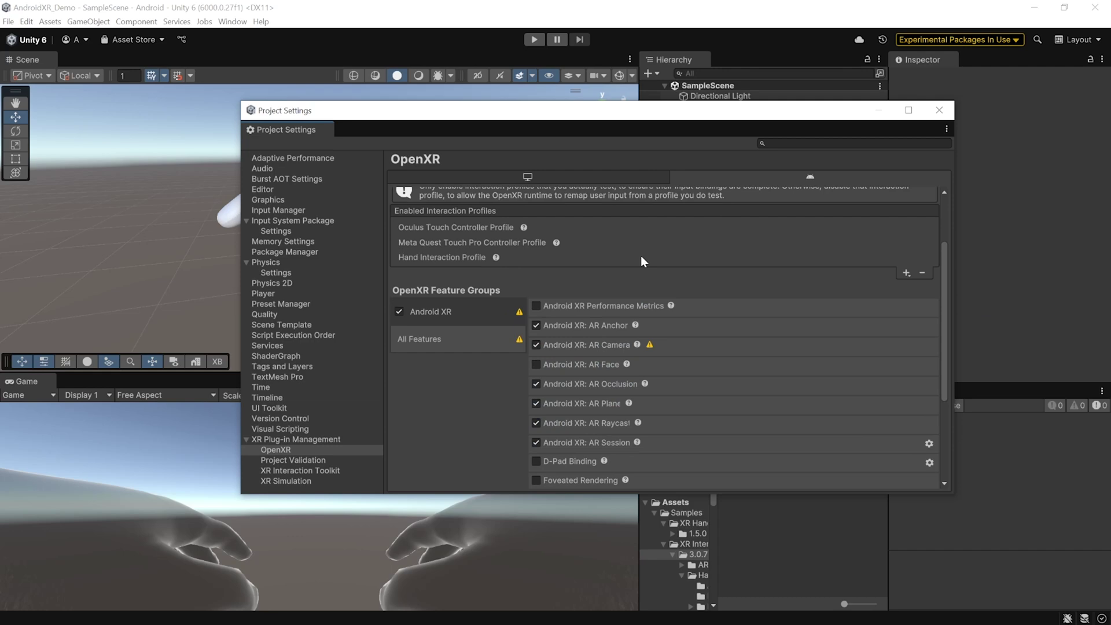
scroll(641, 261, "down", 3)
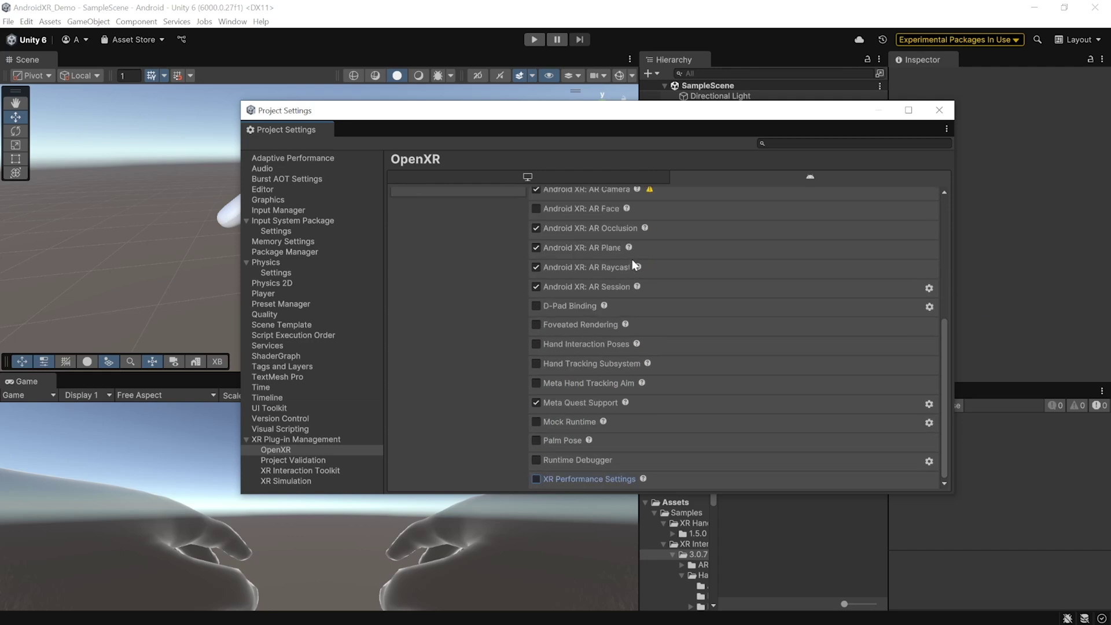
left_click(536, 364)
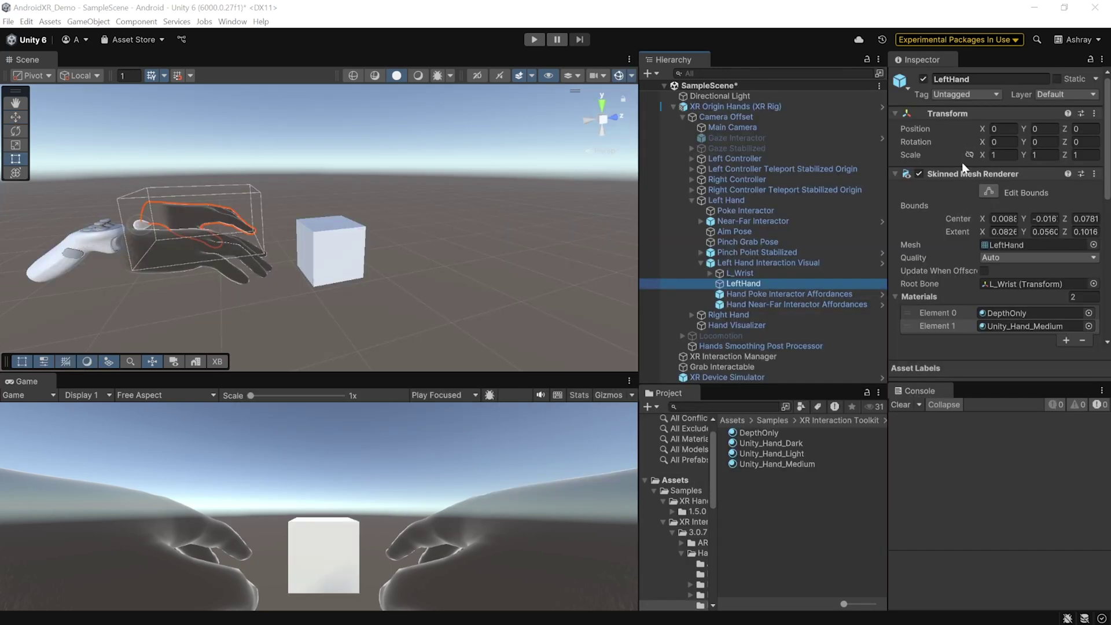
- Open the left hand's Unity_Hand_Medium material, then recheck the desktop OpenXR settings
left_click(1005, 327)
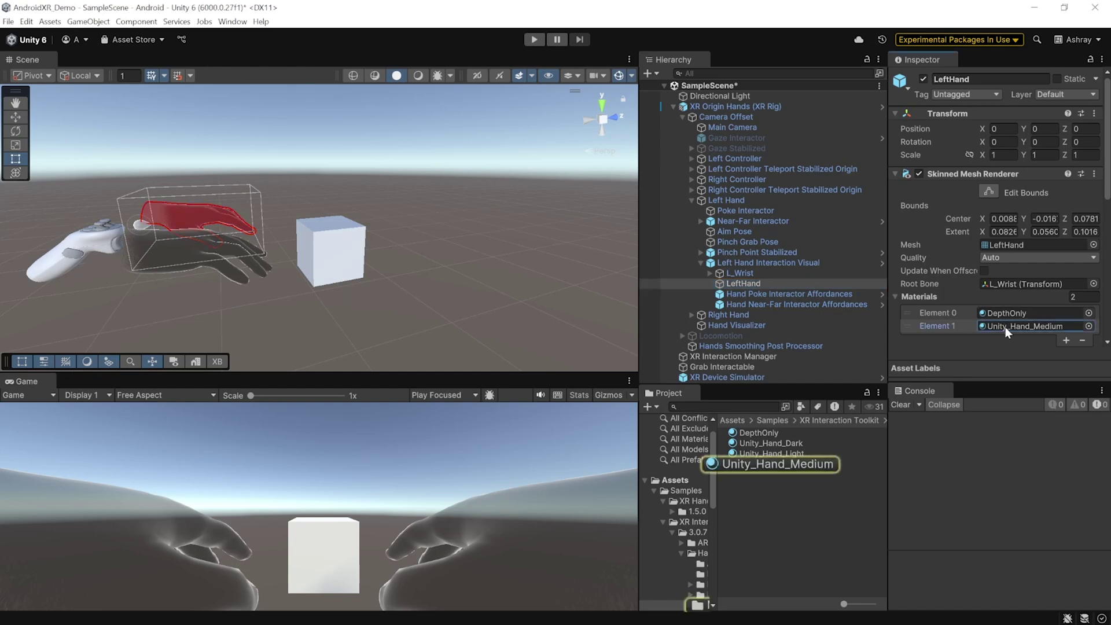
left_click(800, 465)
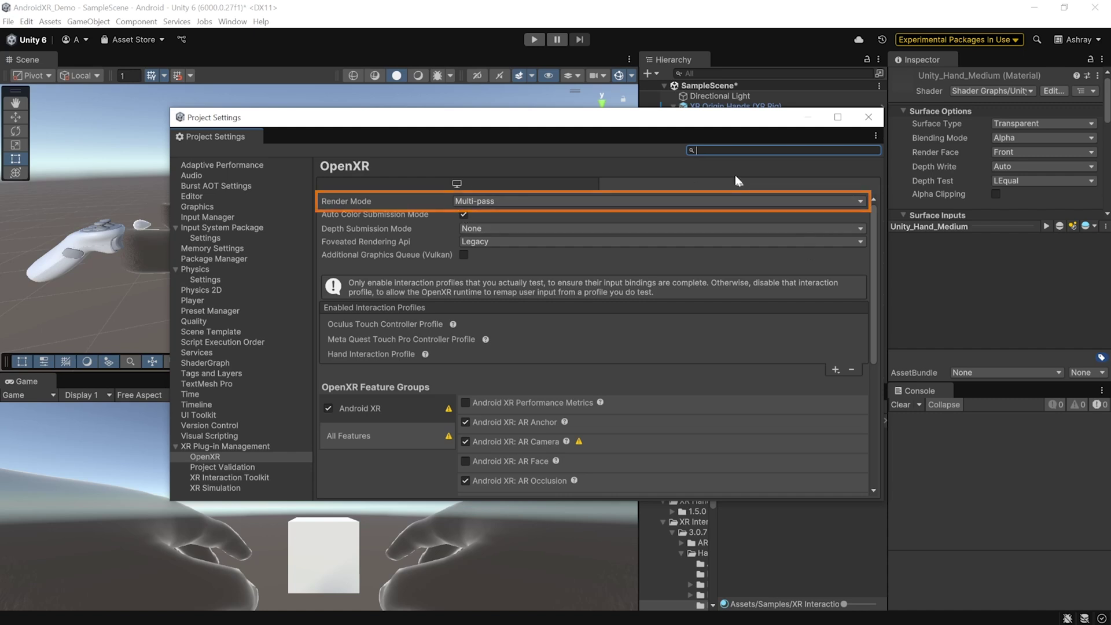
left_click(503, 184)
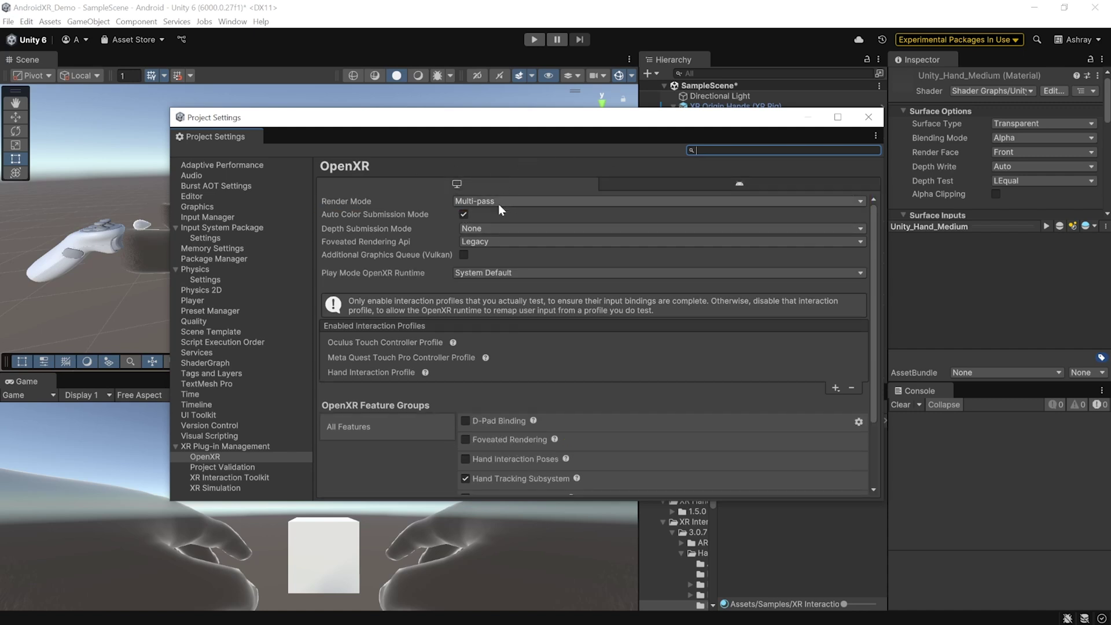
- Close the Project Settings window to return to SampleScene
left_click(869, 118)
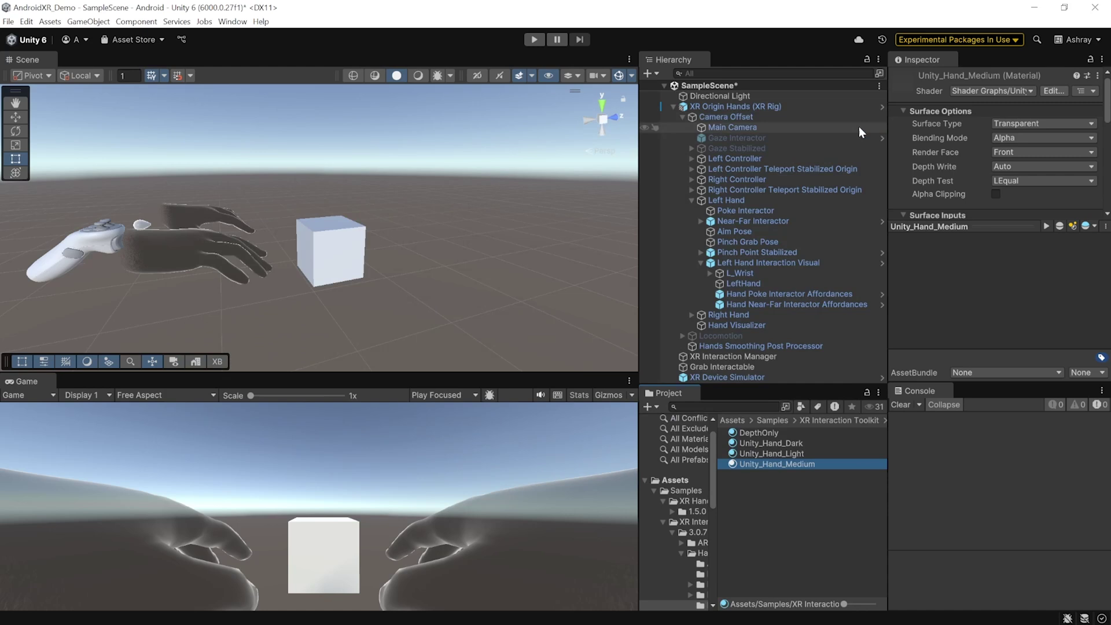
left_click(752, 283)
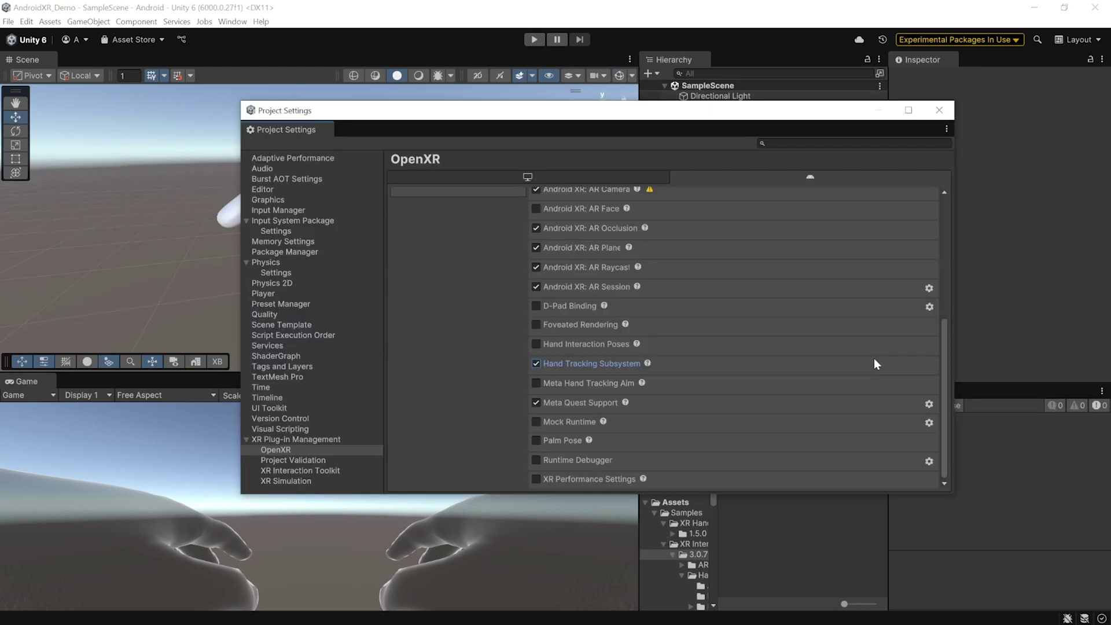
left_click(939, 110)
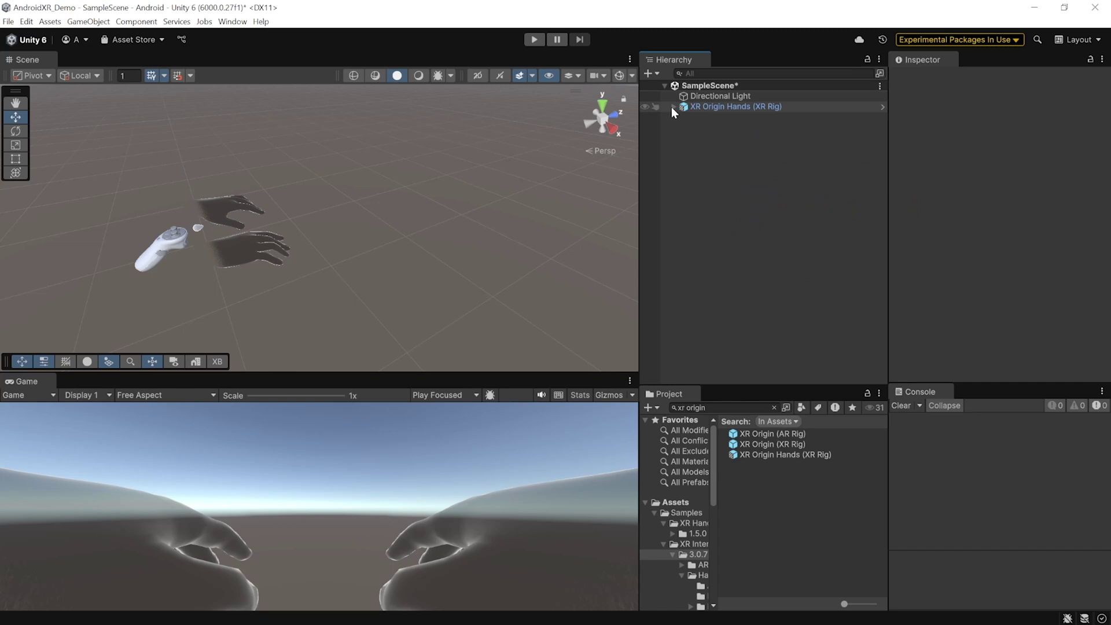
- Inspect Left Controller's Near-Far Interactor (Left handedness, near and far casting), then collapse XR Origin Hands
left_click(672, 106)
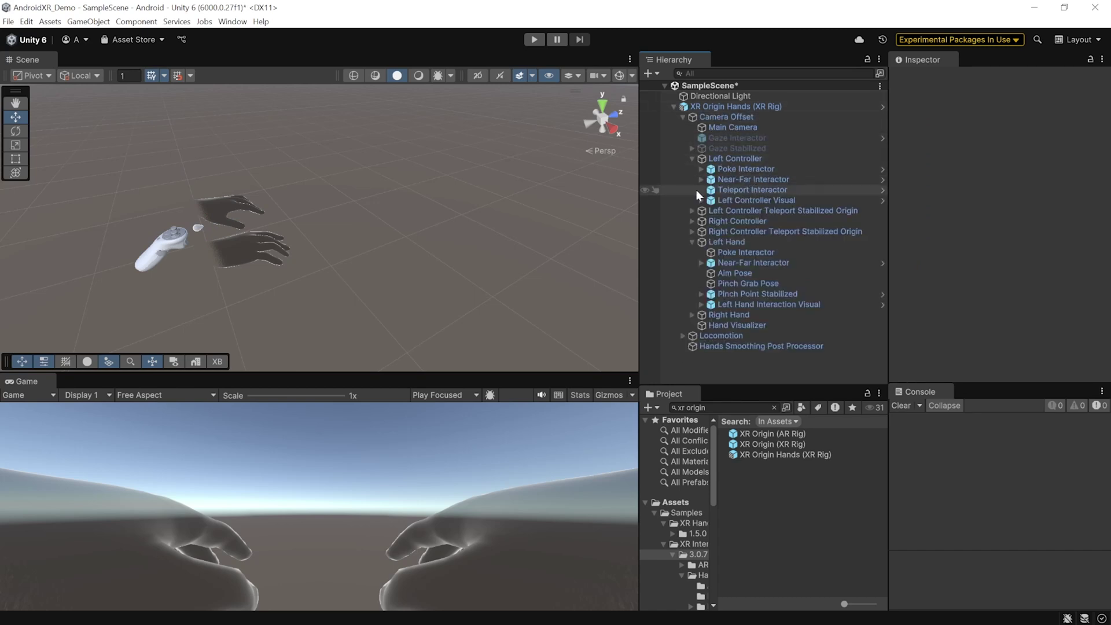
left_click(736, 179)
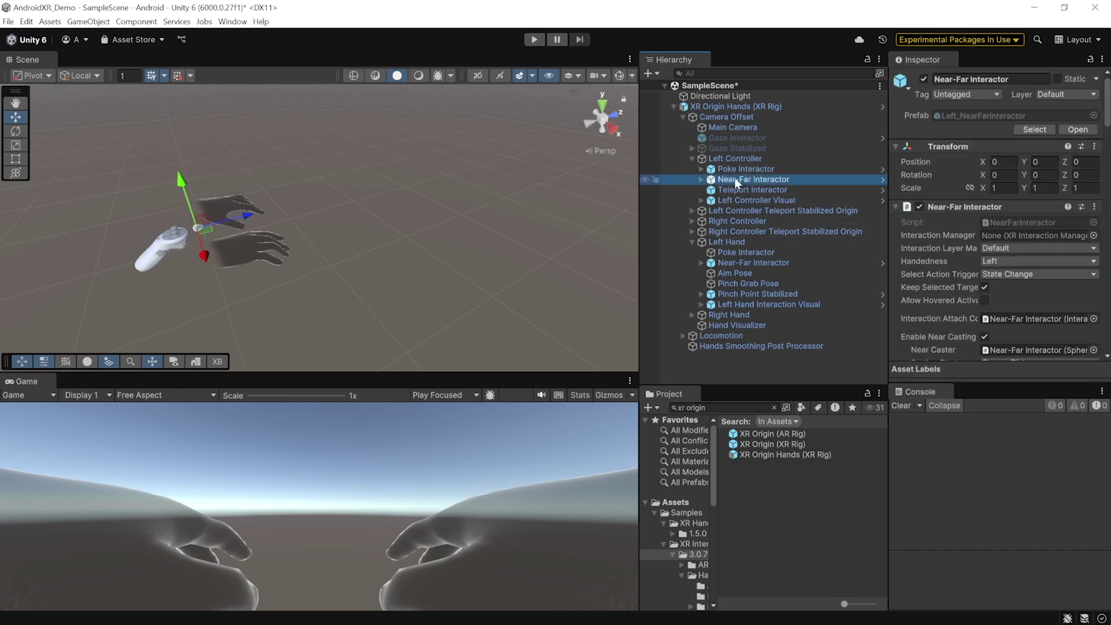
scroll(915, 266, "down", 5)
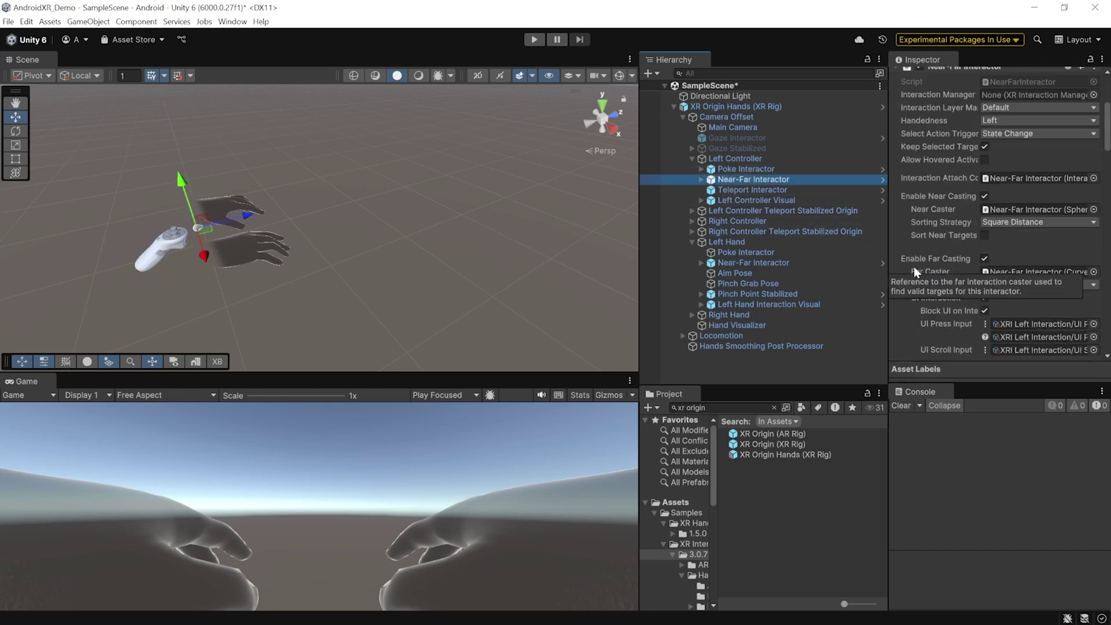
left_click(674, 107)
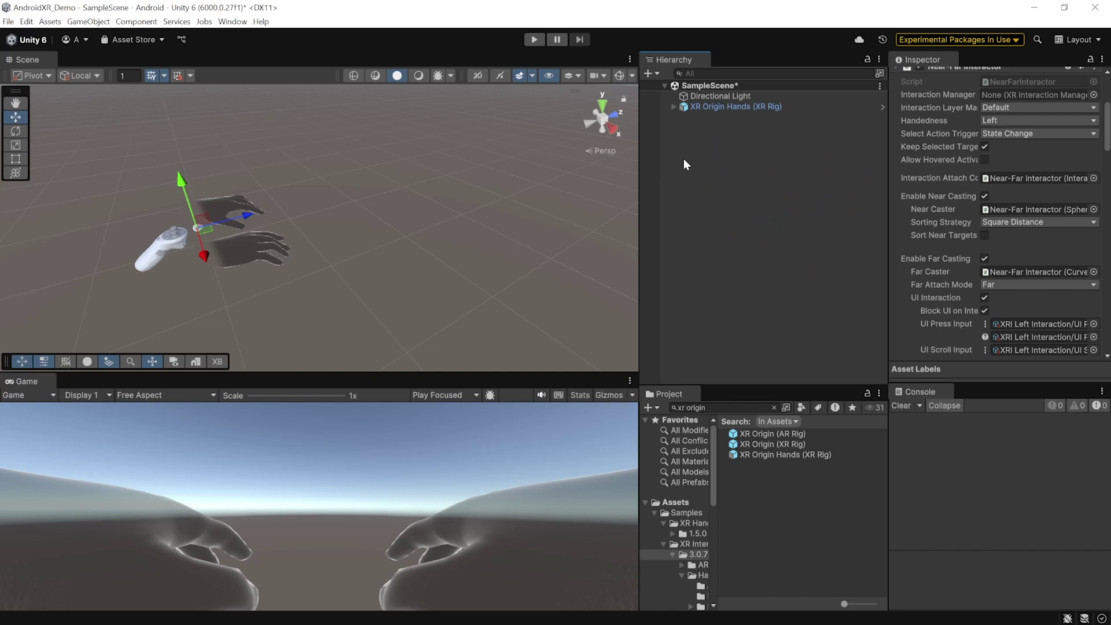
- Add an XR Grab Interactable cube to the scene from the Hierarchy context menu
right_click(665, 122)
mouse_move(730, 454)
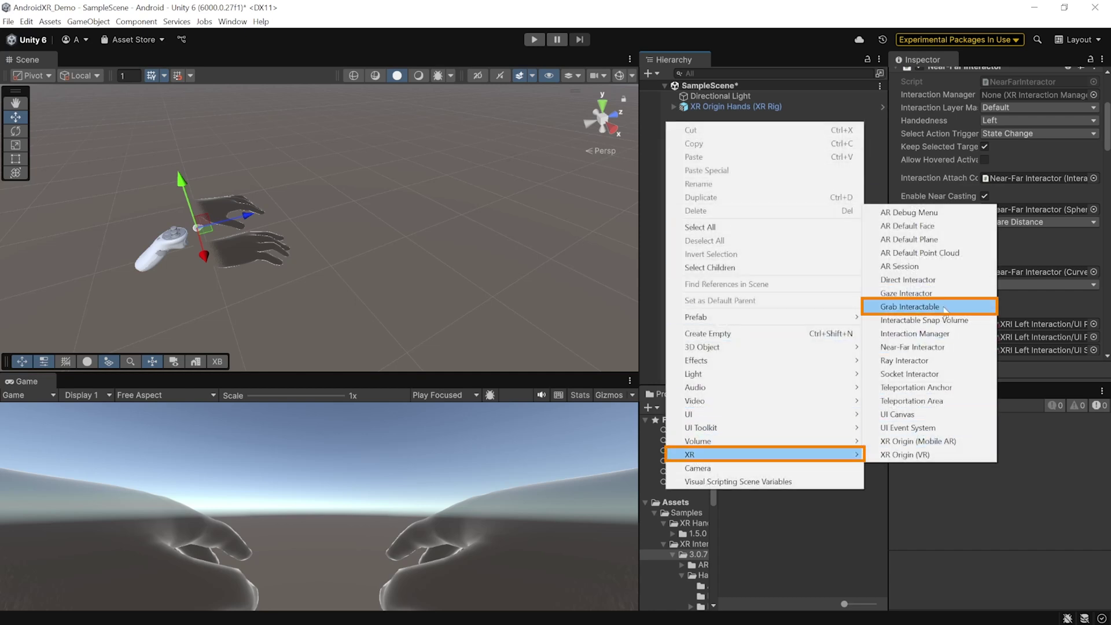
left_click(945, 310)
left_click(695, 356)
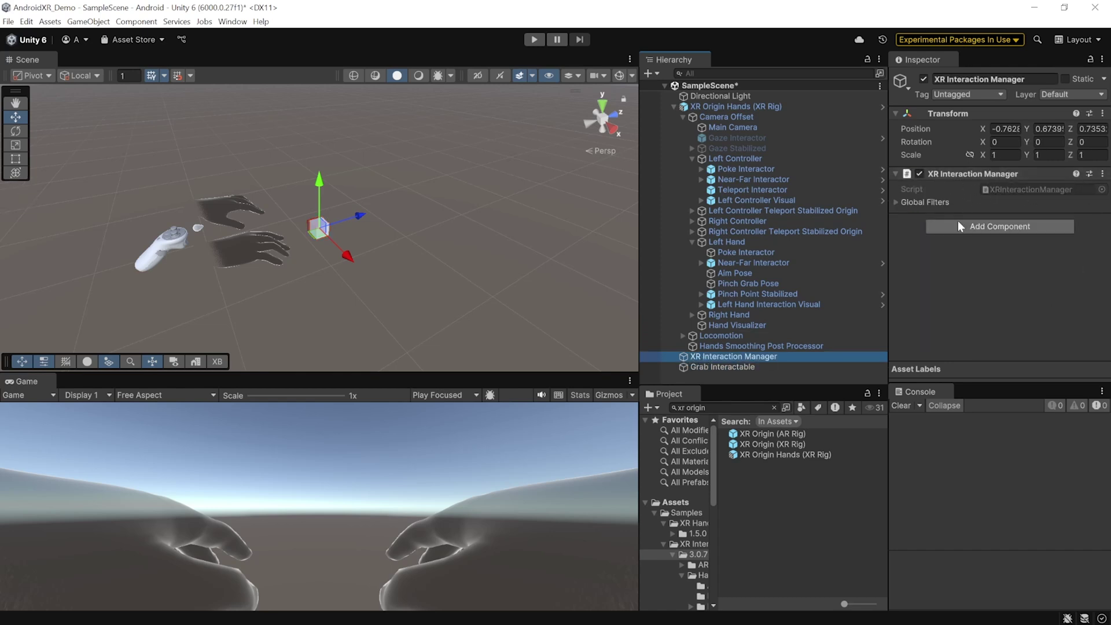
- Save the scene and turn off Use Gravity on the Grab Interactable's Rigidbody
left_click(674, 106)
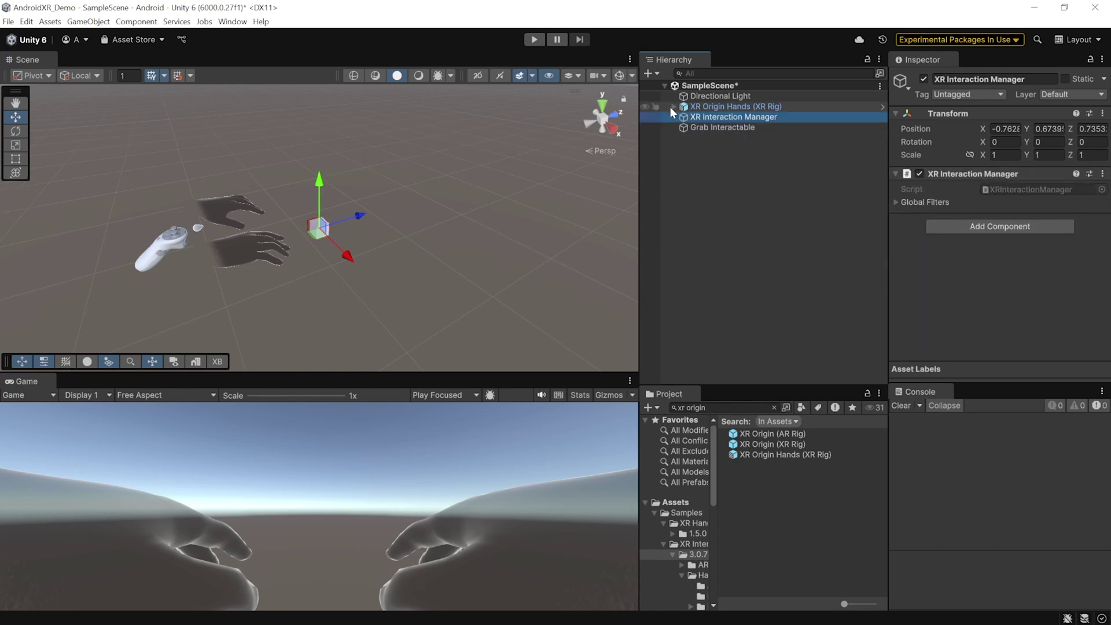
left_click(721, 127)
scroll(1036, 162, "down", 10)
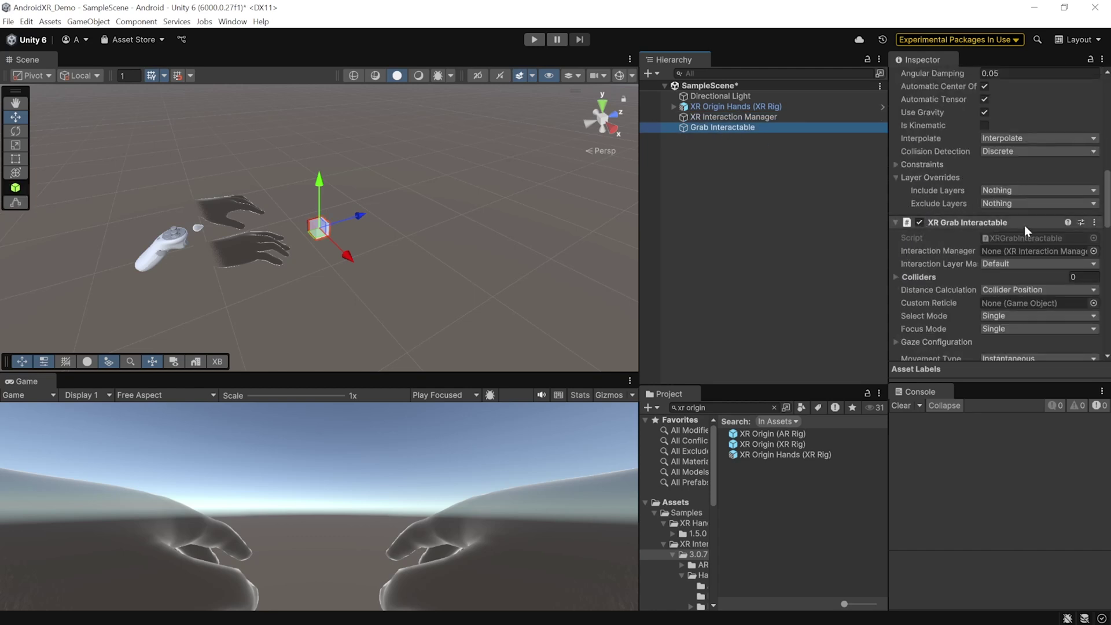
key("ctrl+s")
scroll(1004, 285, "up", 5)
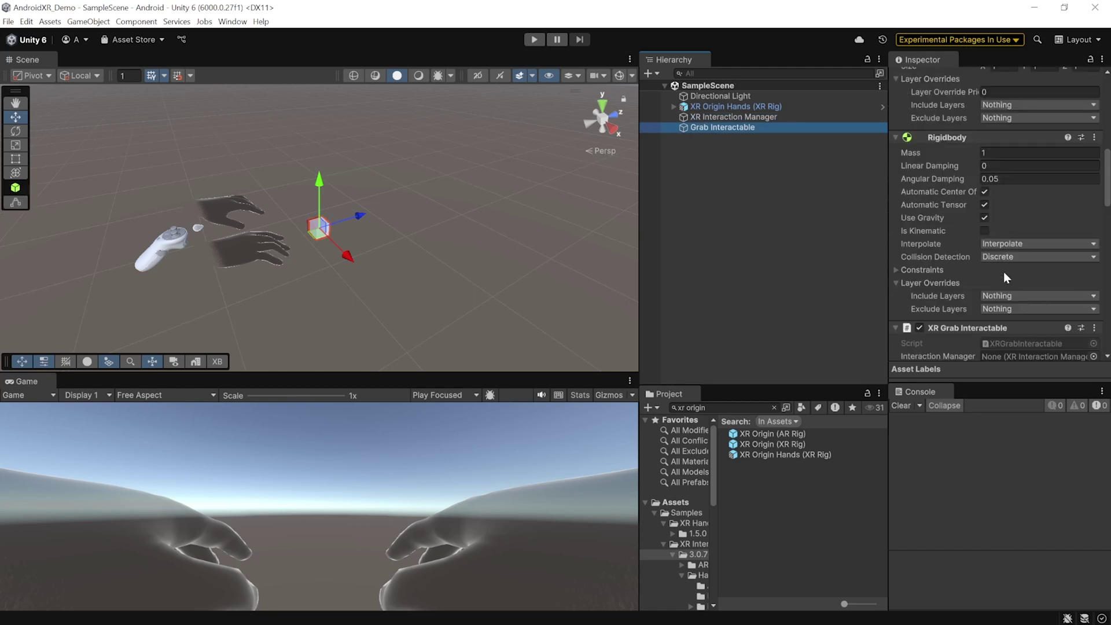
left_click(984, 217)
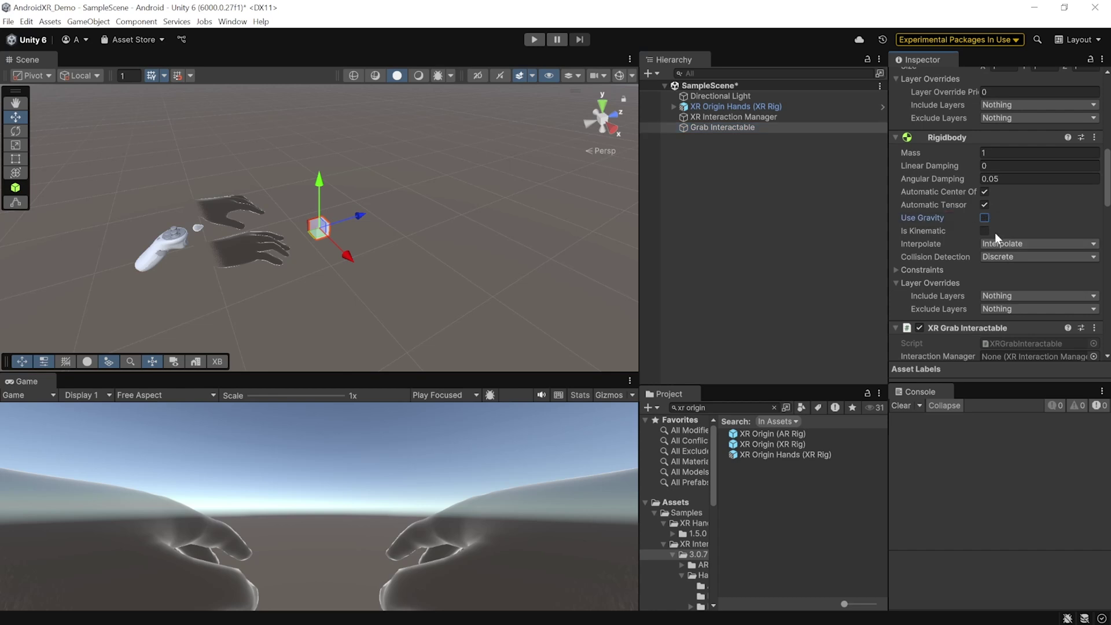
left_click(746, 199)
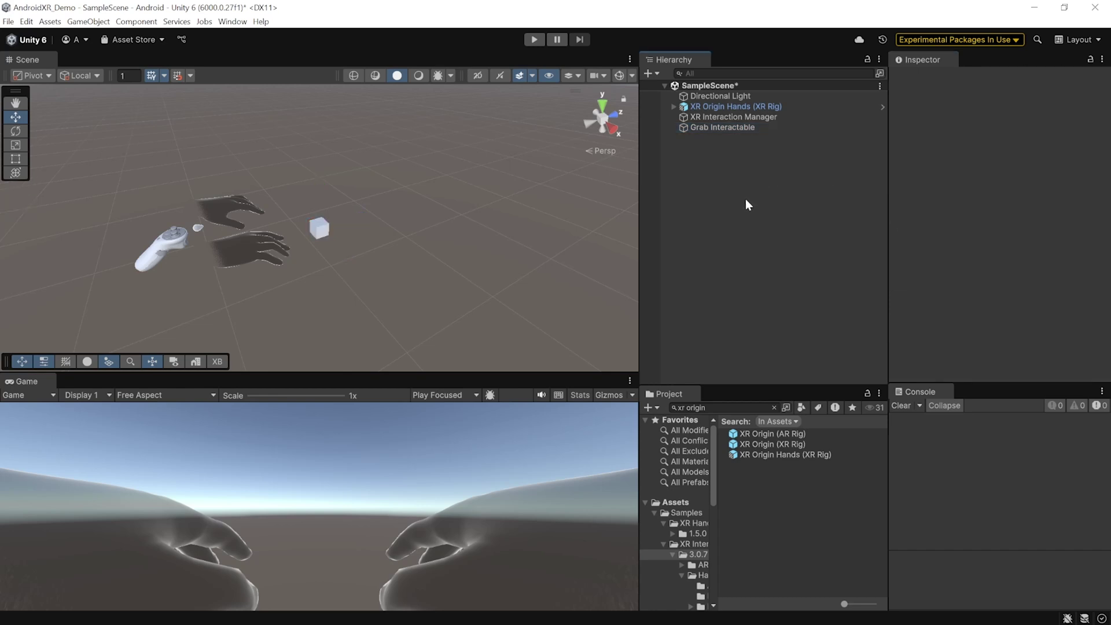
- Test in Play mode, then drag the Grab Interactable cube in front of the rig from top view
left_click(535, 39)
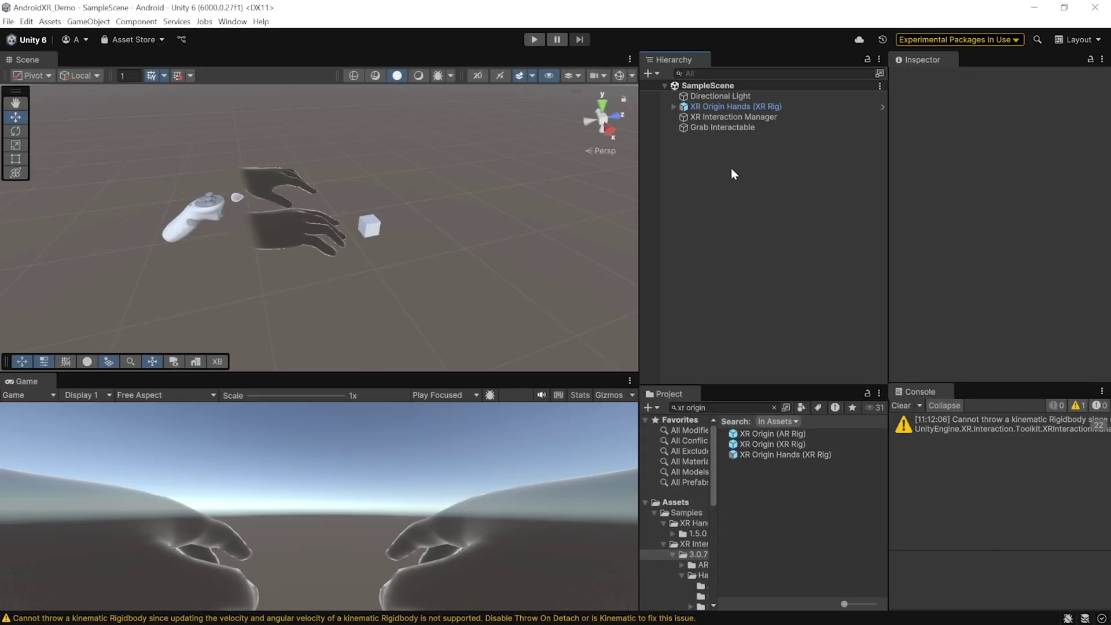
left_click(718, 128)
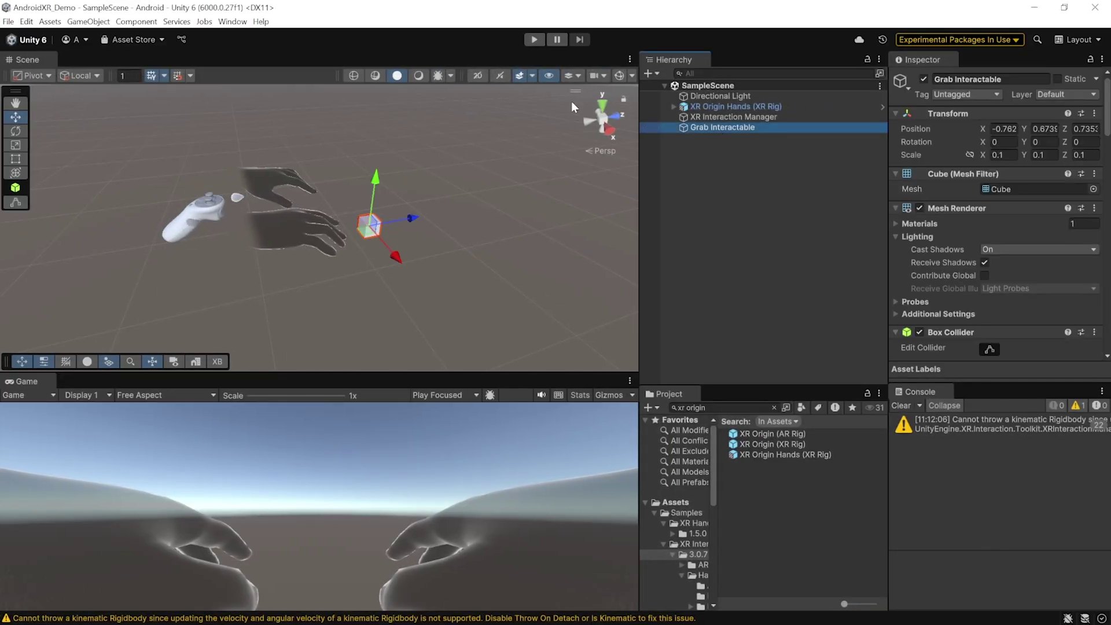
left_click(605, 106)
left_click_drag(394, 186, 581, 168)
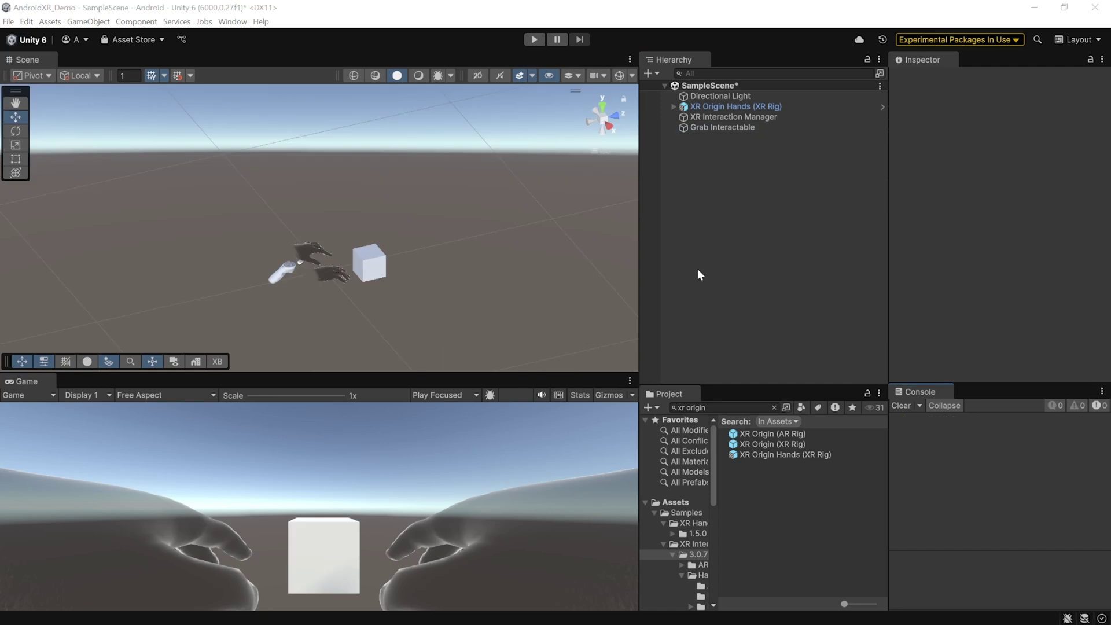
- Add the open SampleScene to the Build Profiles scene list and return to Android
left_click(9, 21)
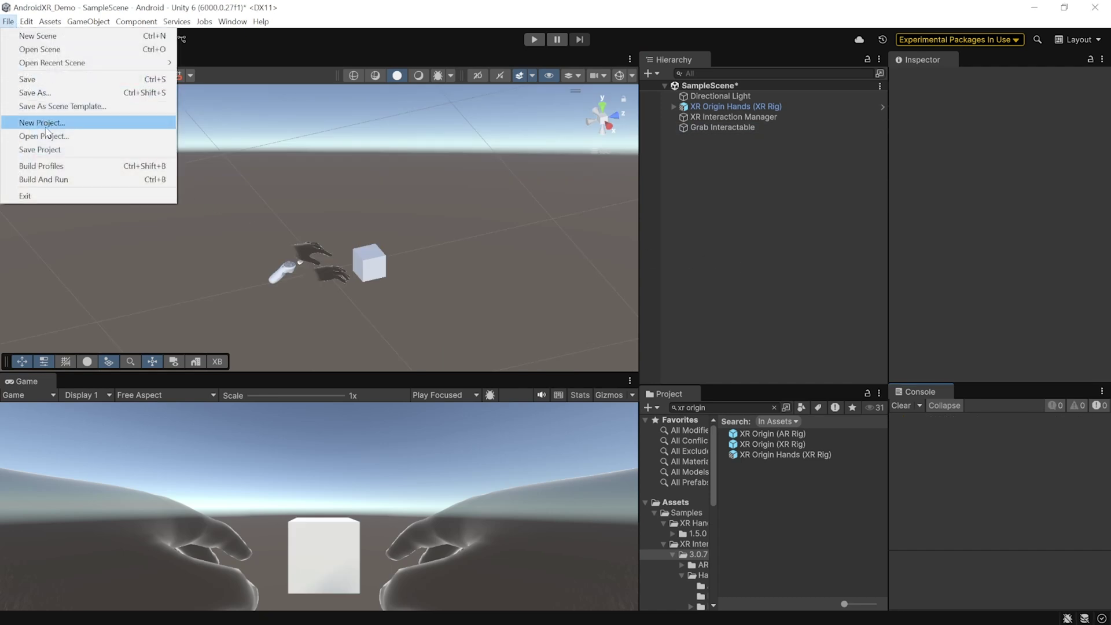
left_click(54, 166)
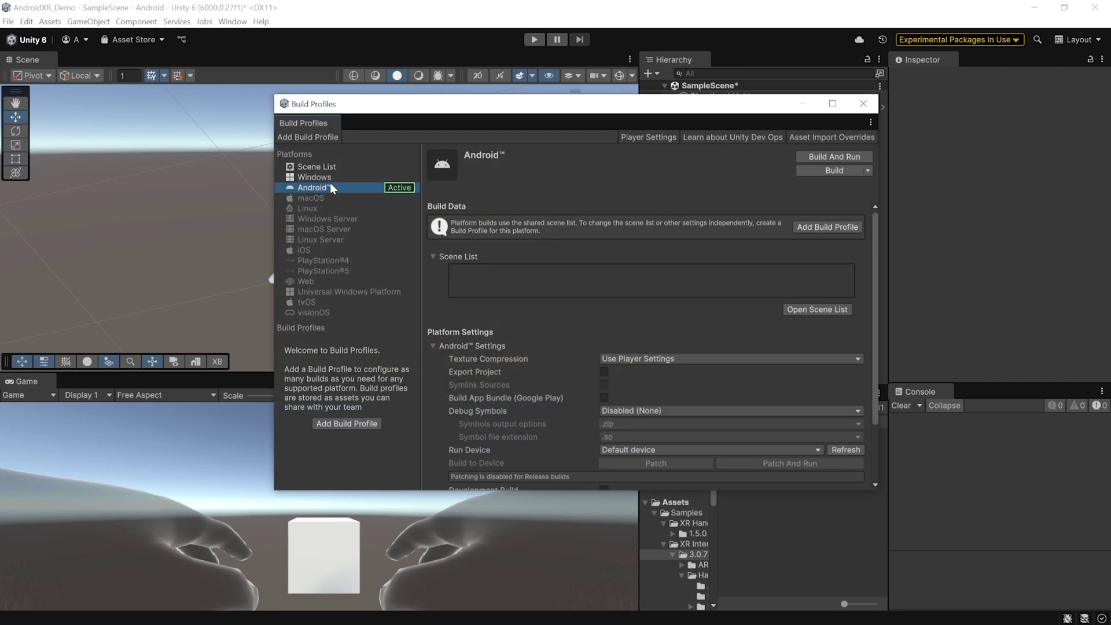
left_click(317, 167)
left_click(839, 272)
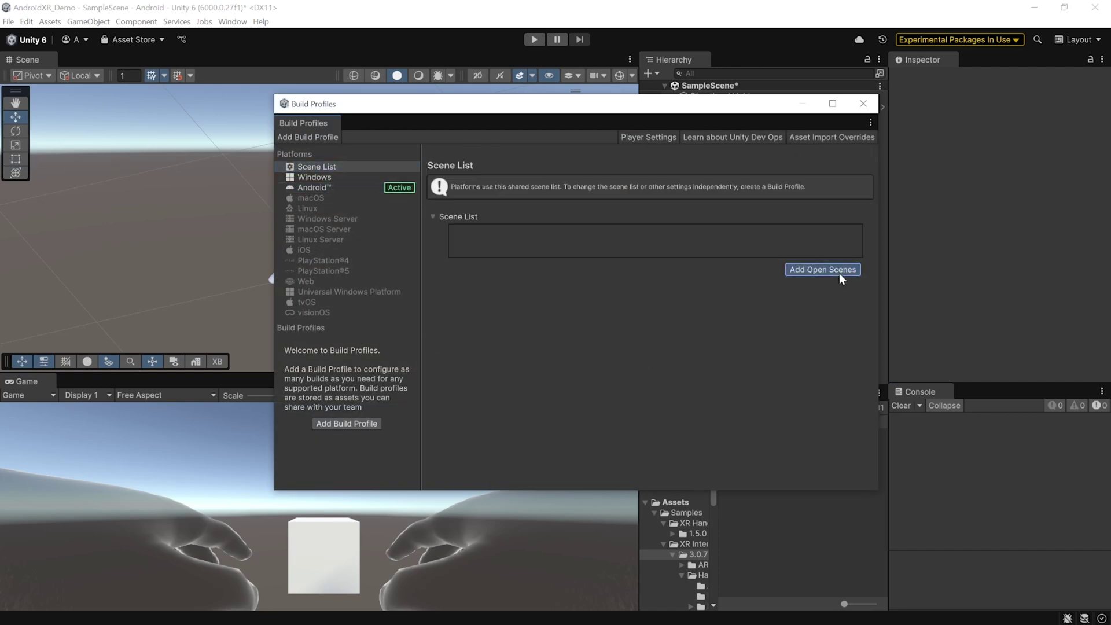
left_click(339, 191)
- Build and run the Android app, saving it into a new Builds folder
left_click(843, 155)
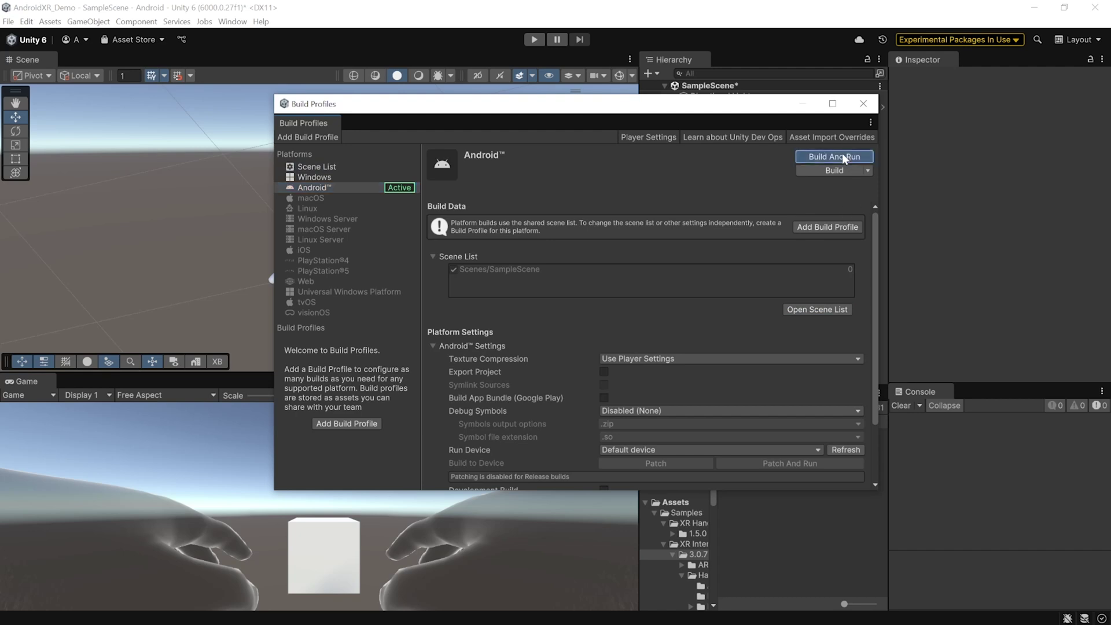
right_click(143, 284)
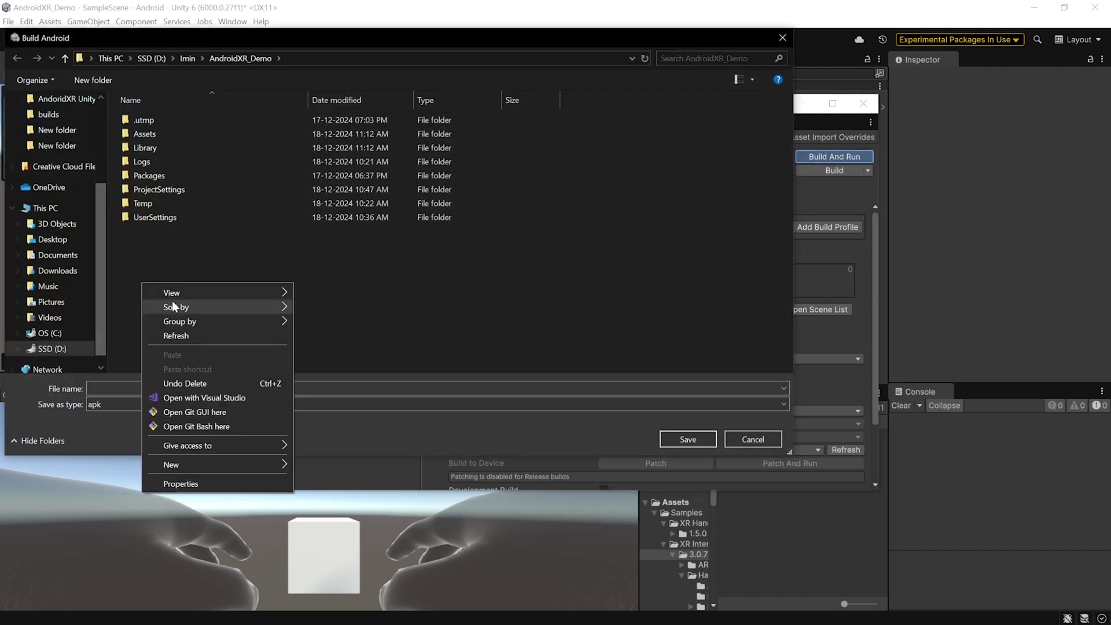
mouse_move(279, 463)
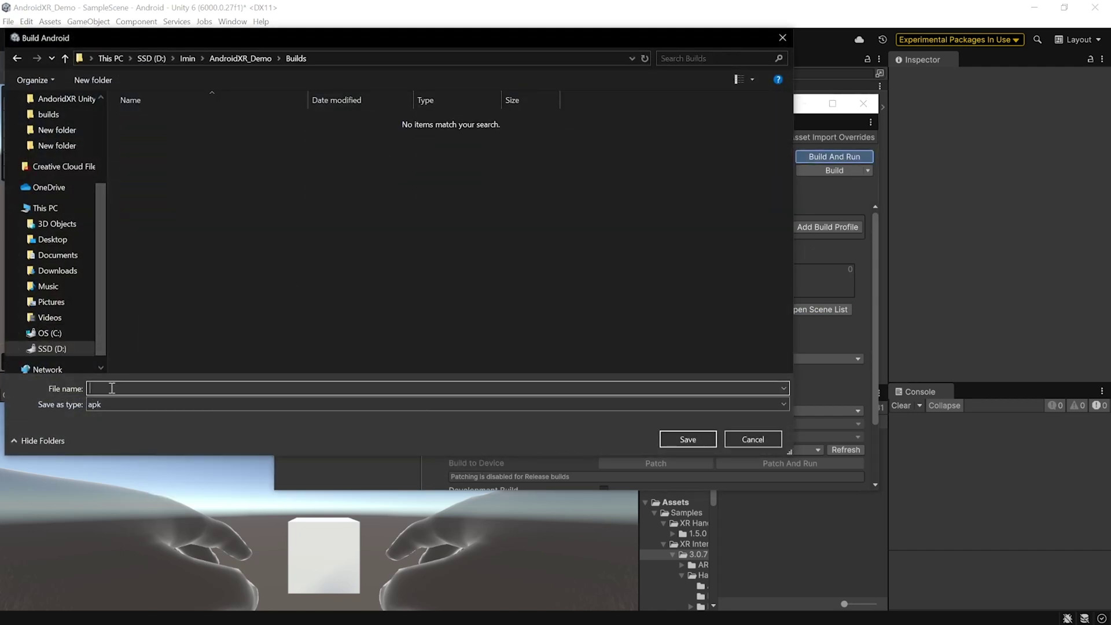
left_click(696, 443)
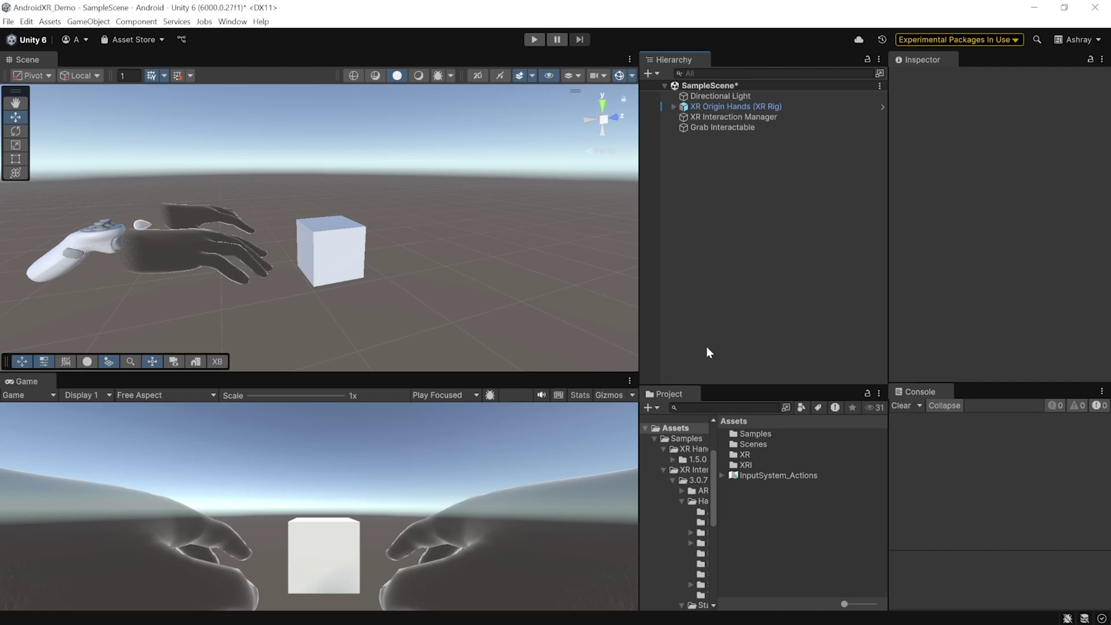
- Drag the XR Device Simulator prefab from Samples > XR Interaction Toolkit > 3.0.7 into the scene
double_click(755, 434)
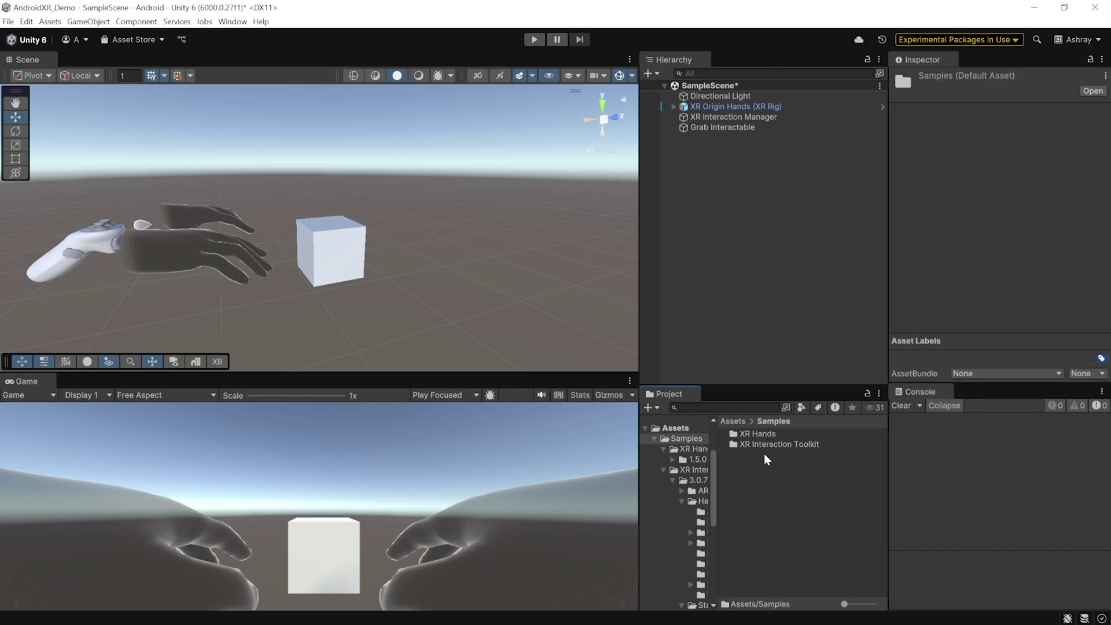
double_click(768, 444)
double_click(754, 436)
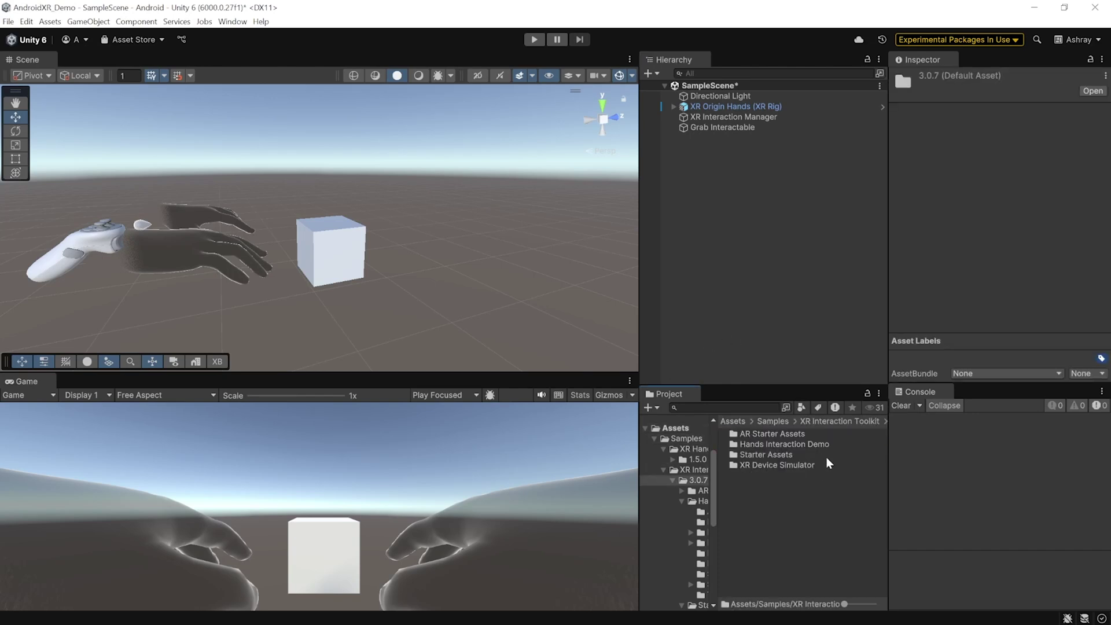
double_click(776, 465)
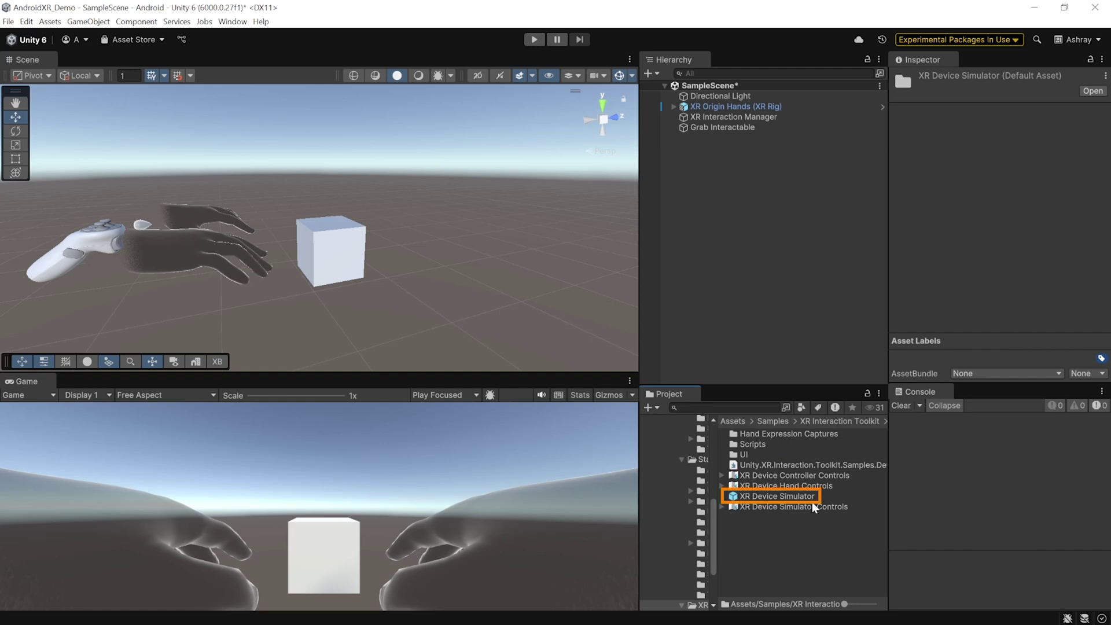
left_click(777, 498)
left_click_drag(748, 170, 741, 179)
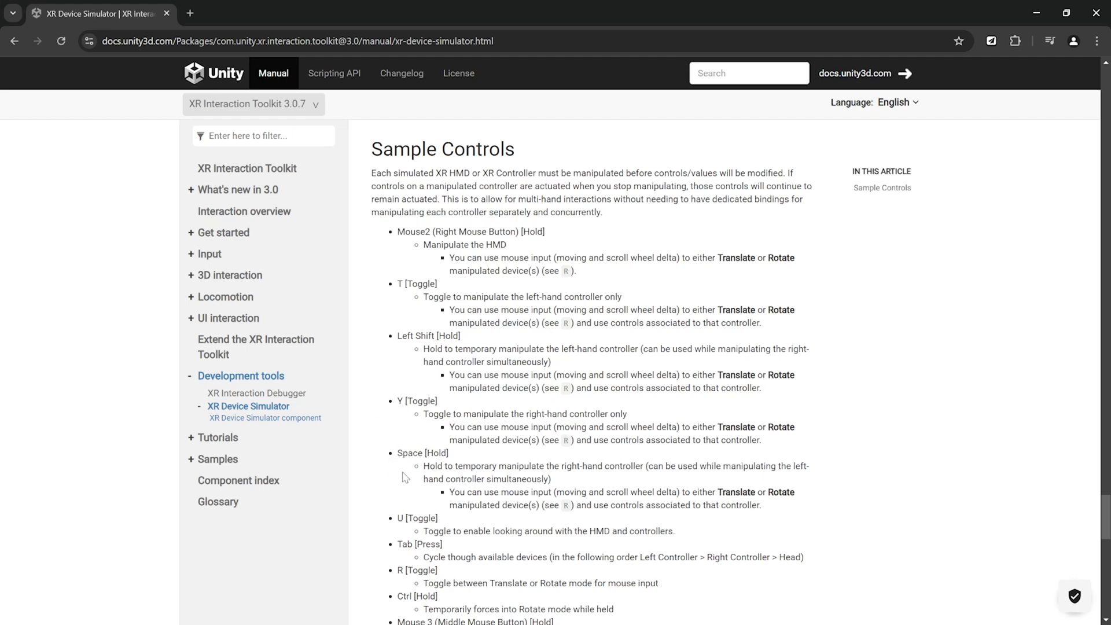
- Scroll through the XR Device Simulator manual's Sample Controls list of keyboard and mouse bindings
scroll(405, 477, "down", 6)
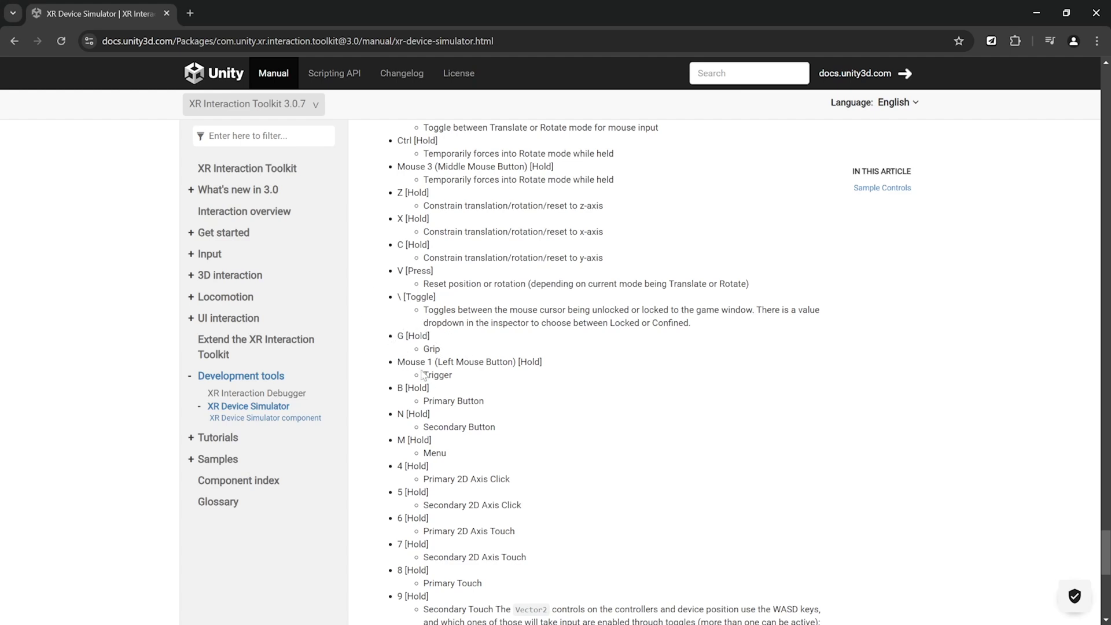
- Enter Play mode, turn the headset view, and move the left simulated controller (T) with the mouse
left_click(1037, 13)
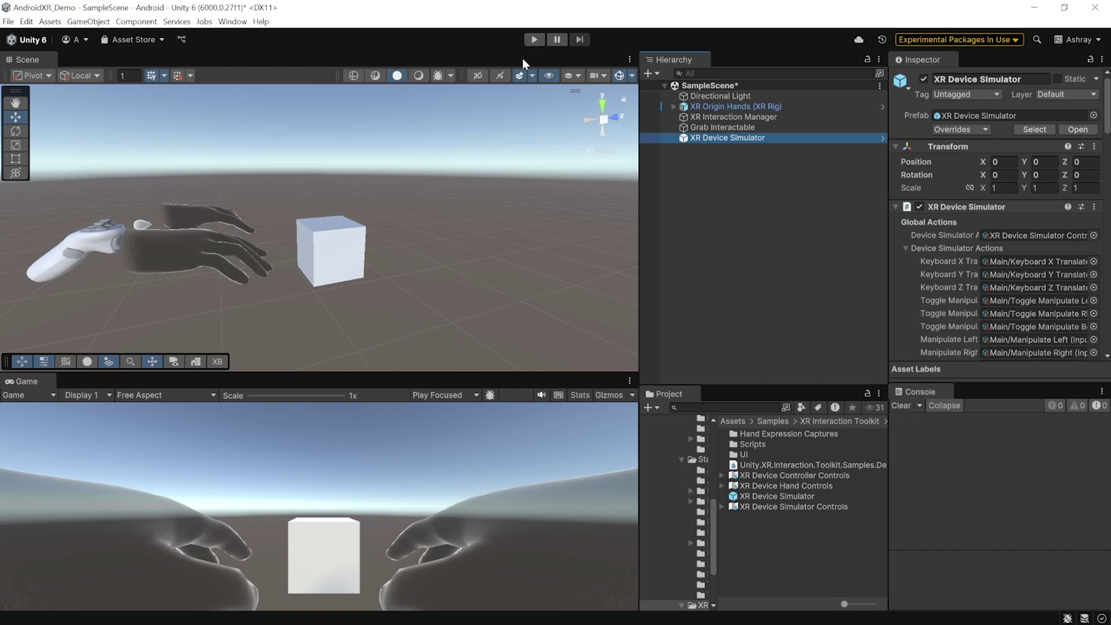
left_click(534, 39)
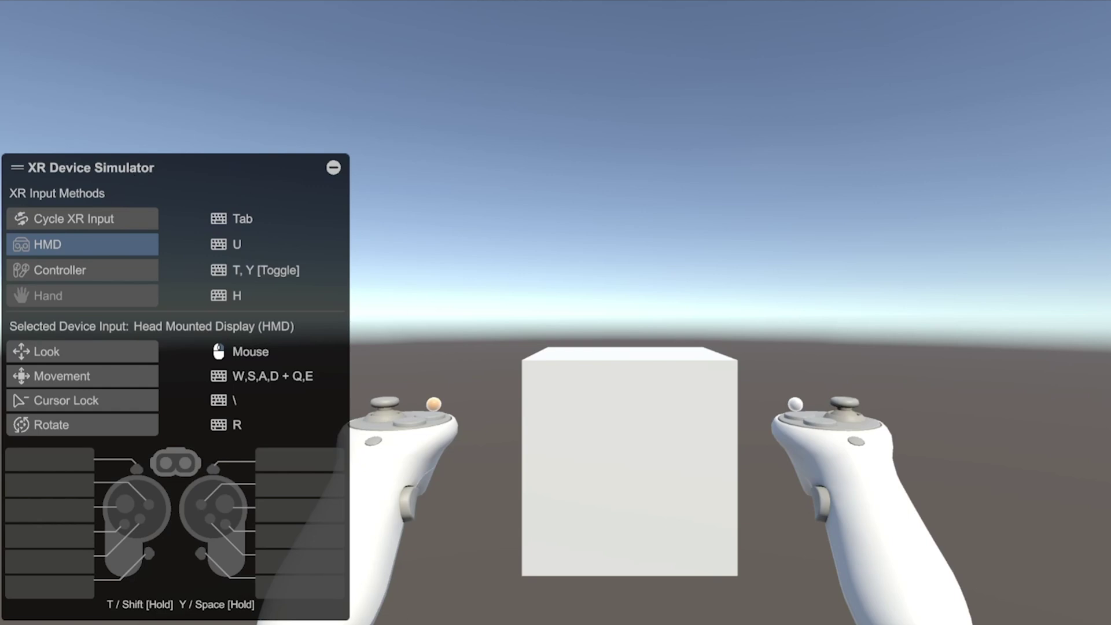
right_click_drag(621, 537, 351, 429)
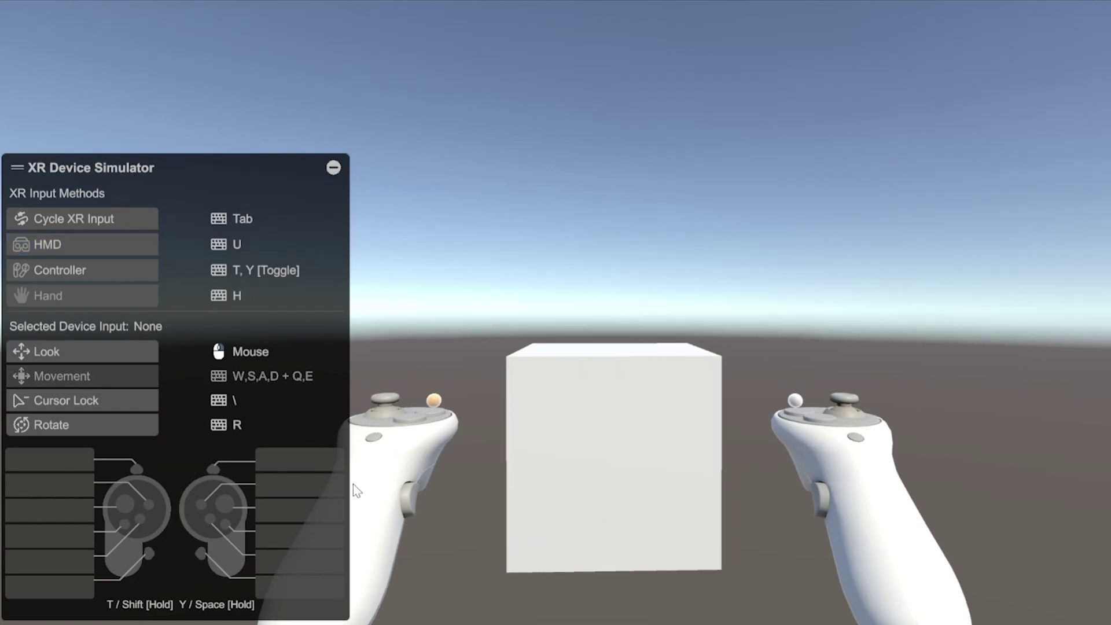
key("t")
right_click_drag(479, 362, 632, 369)
- Switch to the right controller (Y), grip the cube with G, toggle hands with H, and select XR Origin Hands
key("r")
key("r")
key("y")
key("r")
key("r")
key("g")
key("h")
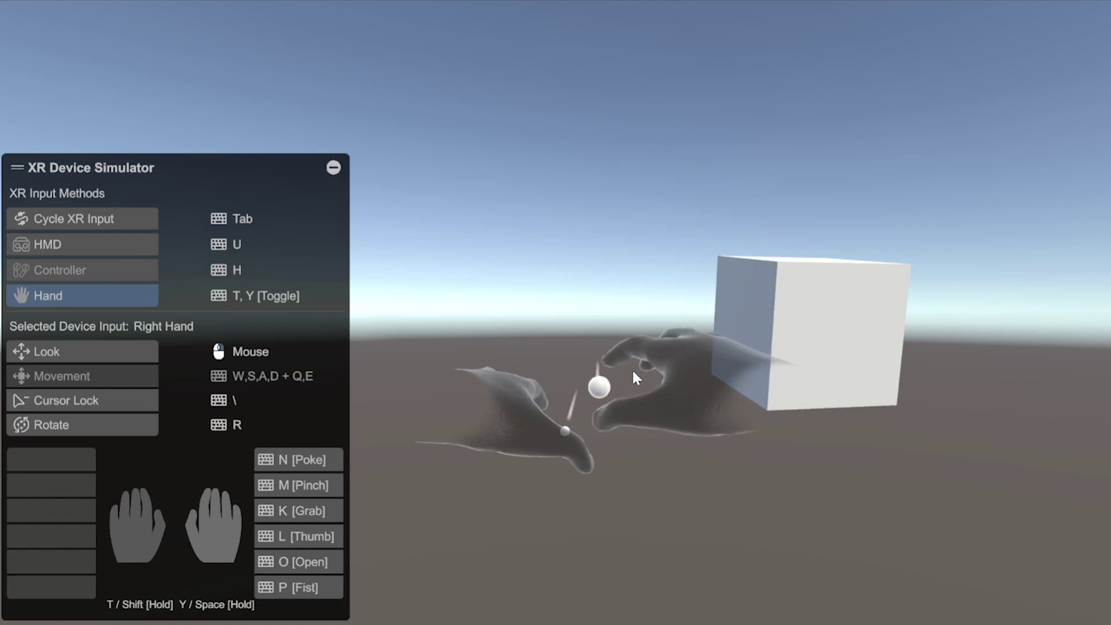
key("h")
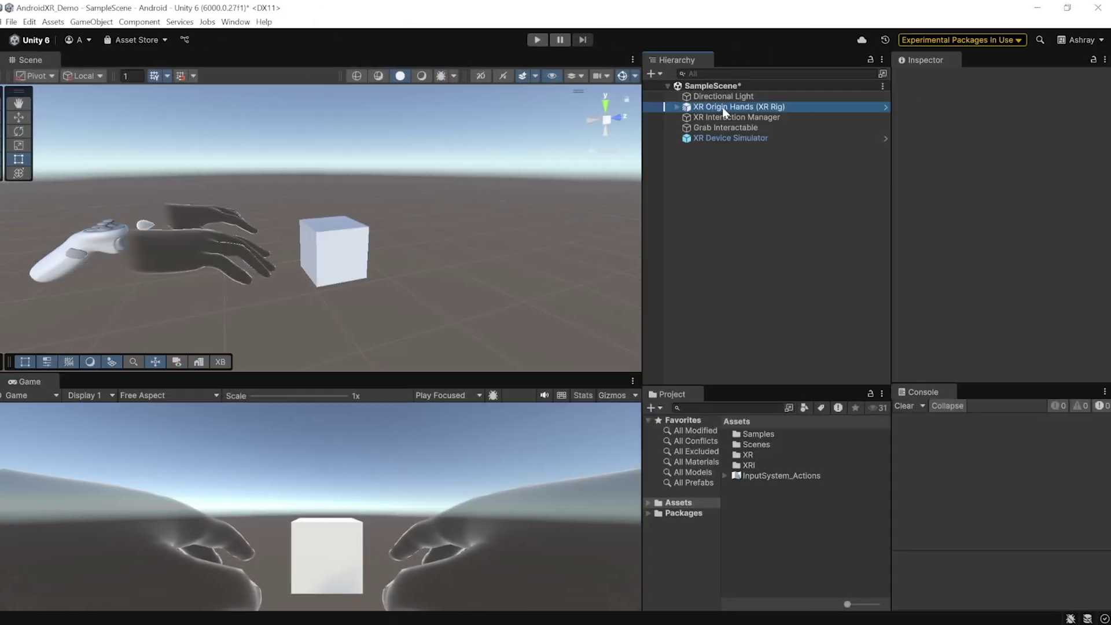
left_click(722, 107)
- Expand XR Origin Hands, fold Left Hand, review the Grab Interactable cube's Inspector, then deselect it
left_click(673, 107)
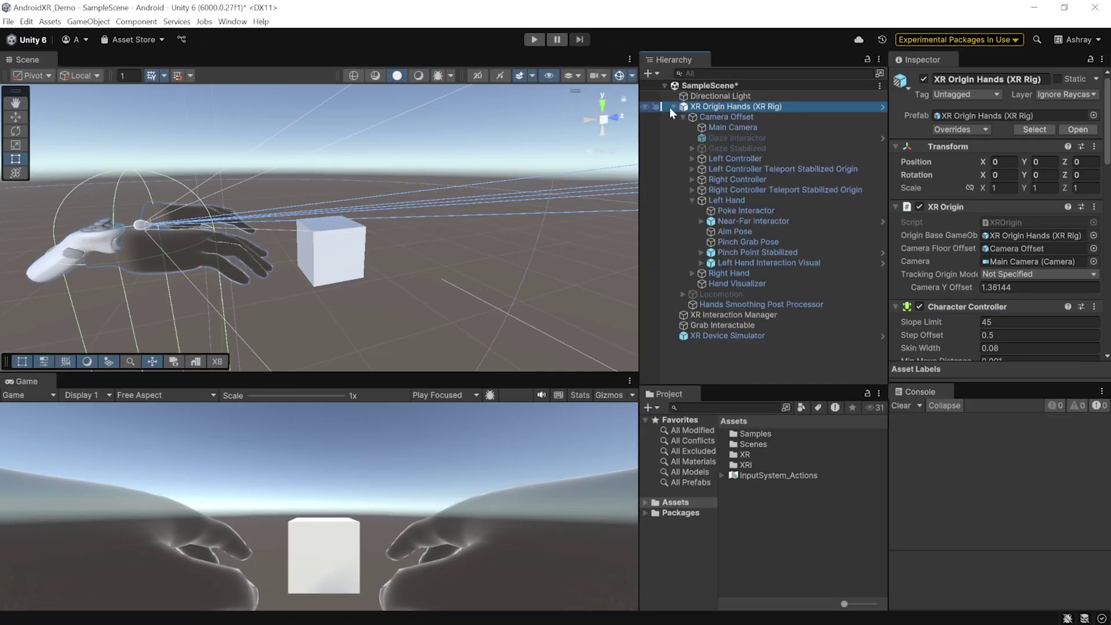
left_click(693, 199)
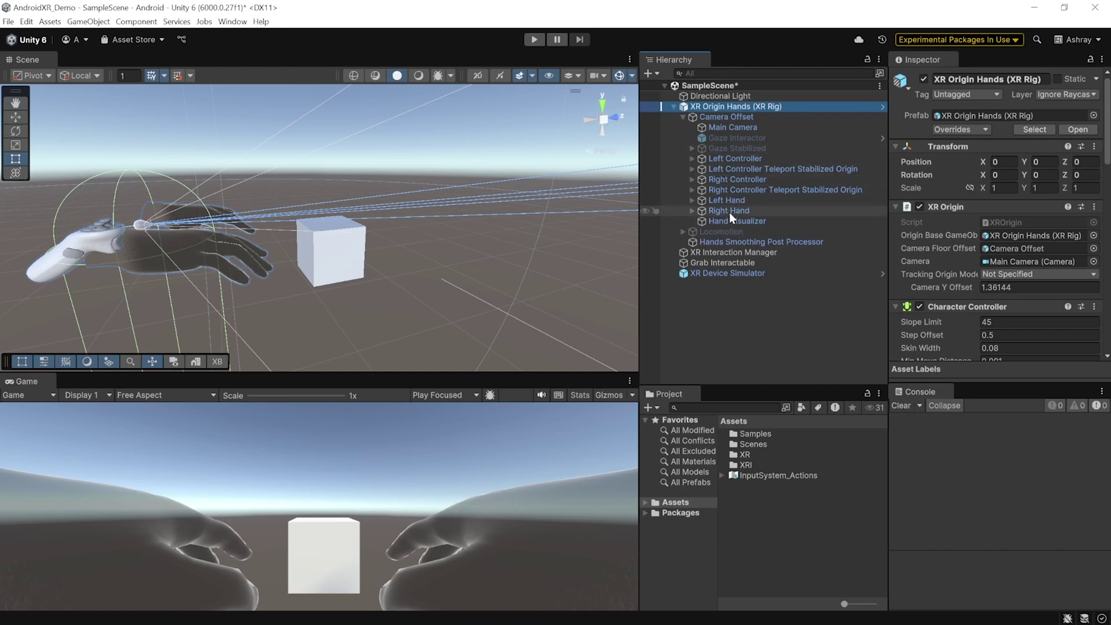
left_click(749, 260)
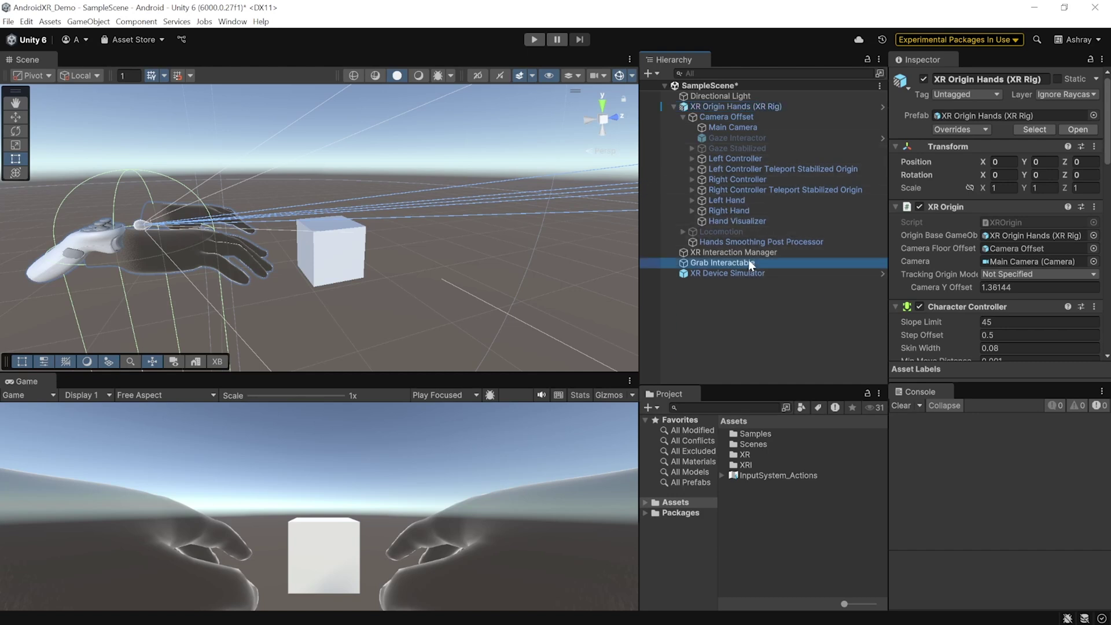
scroll(991, 227, "down", 10)
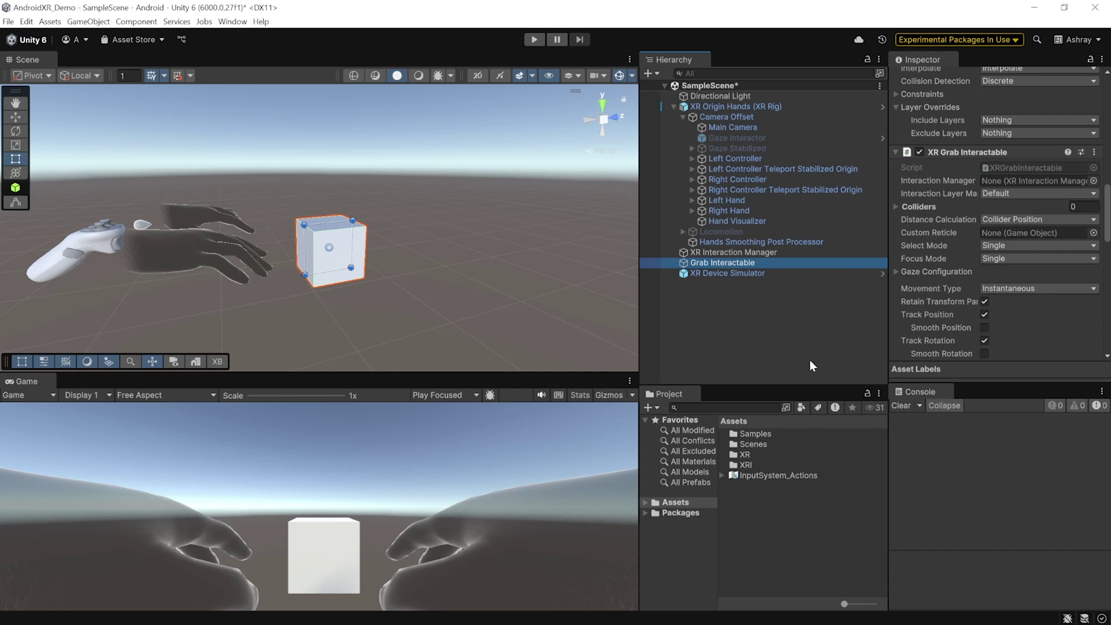
left_click(771, 331)
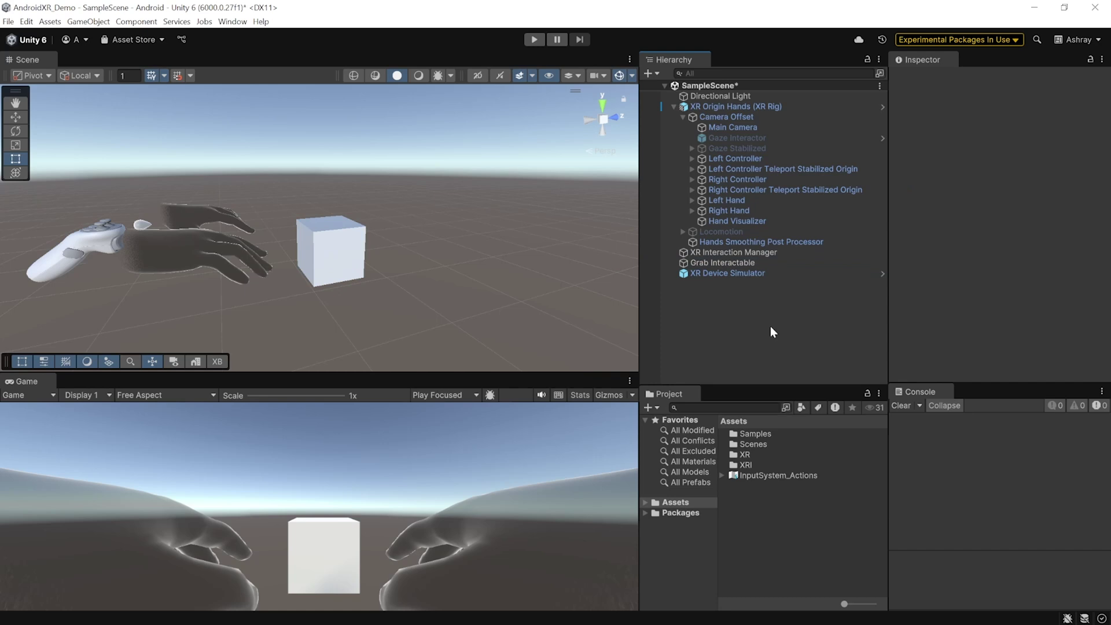